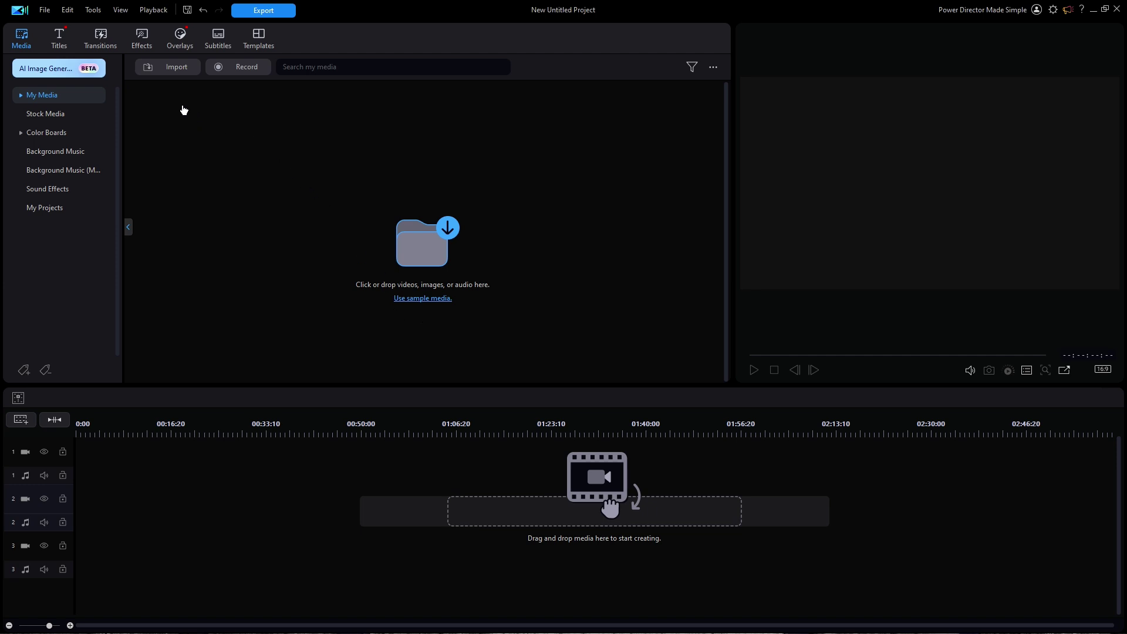
- Launch Theme Designer from Tools and load the Memory Field theme with all six sequences
left_click(92, 10)
left_click(138, 38)
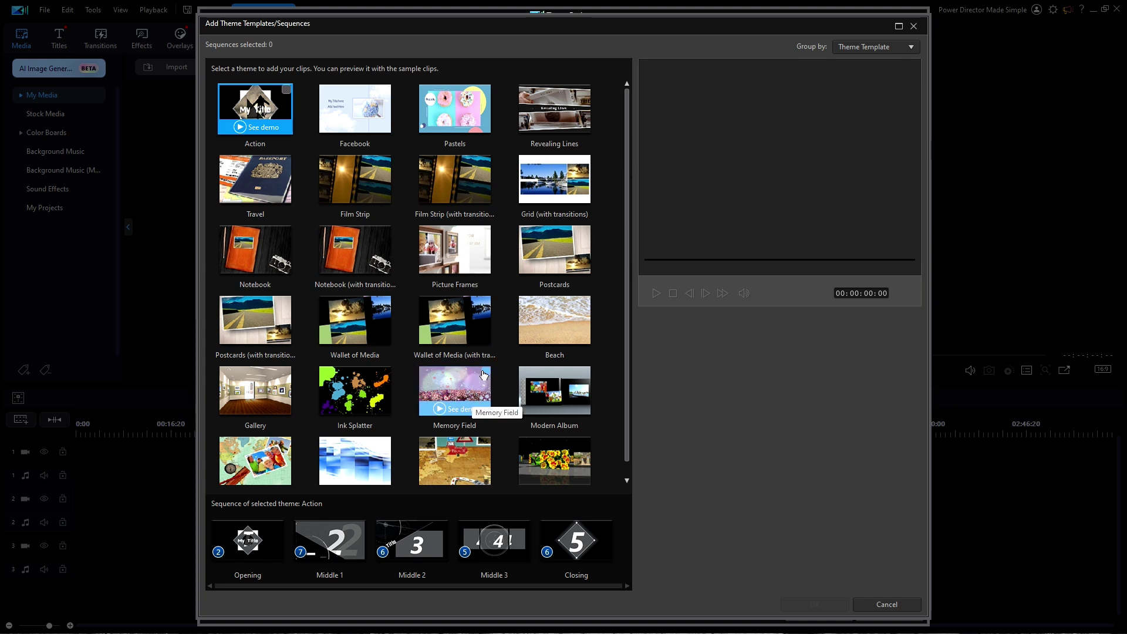
left_click(486, 374)
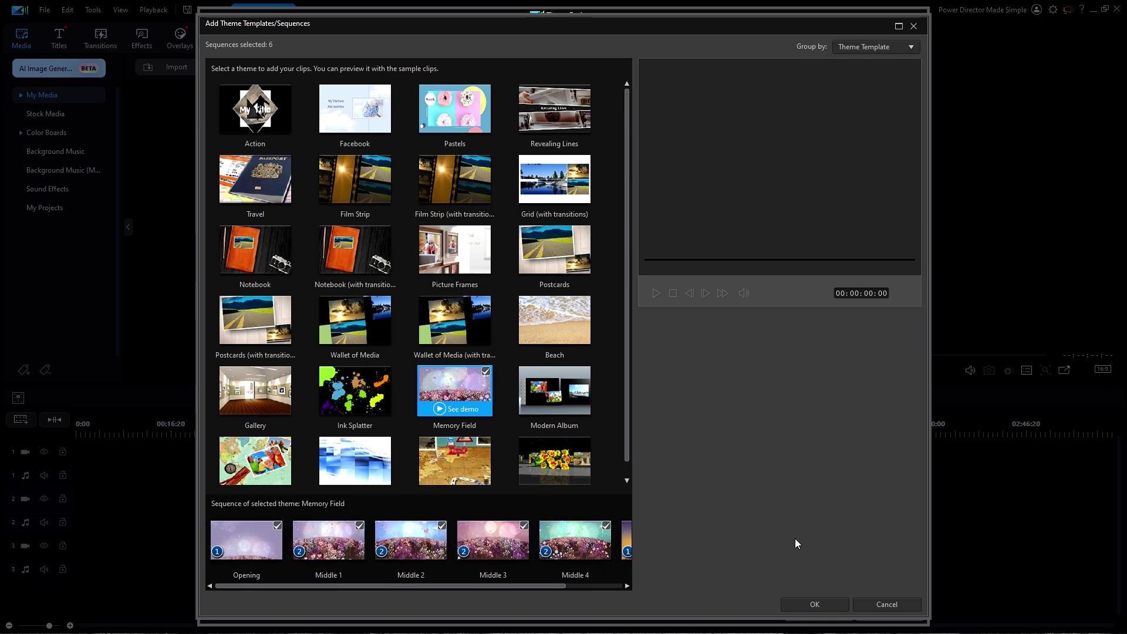
left_click(814, 606)
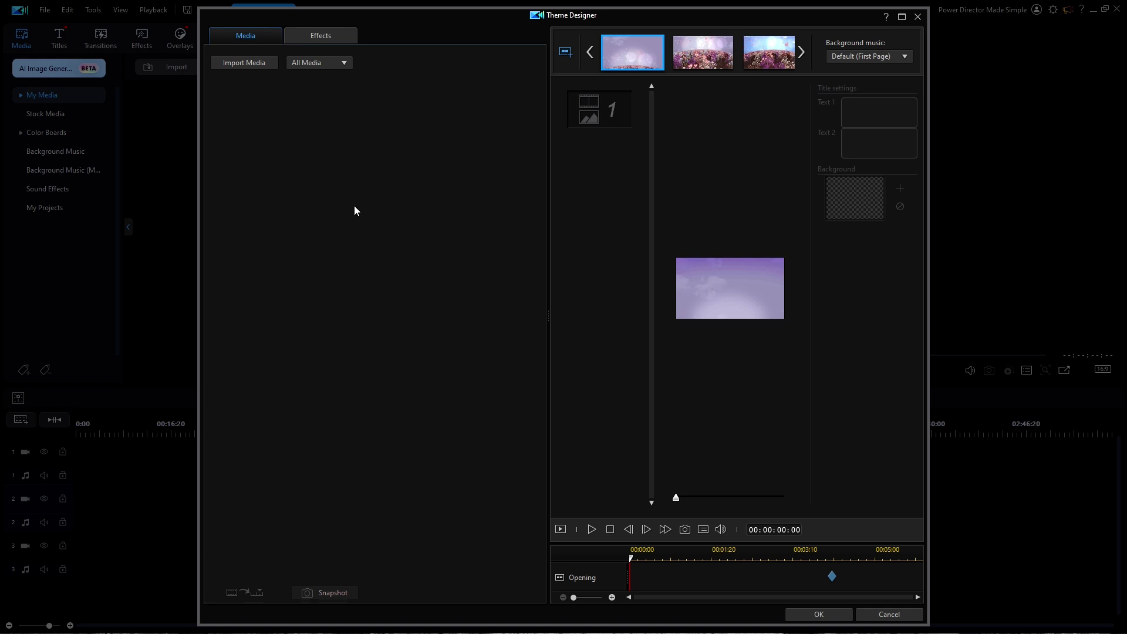
- Import all twelve Main-folder files, 1.jpg–6.jpg and 1.mp4–6.mp4, into the media library
left_click(243, 65)
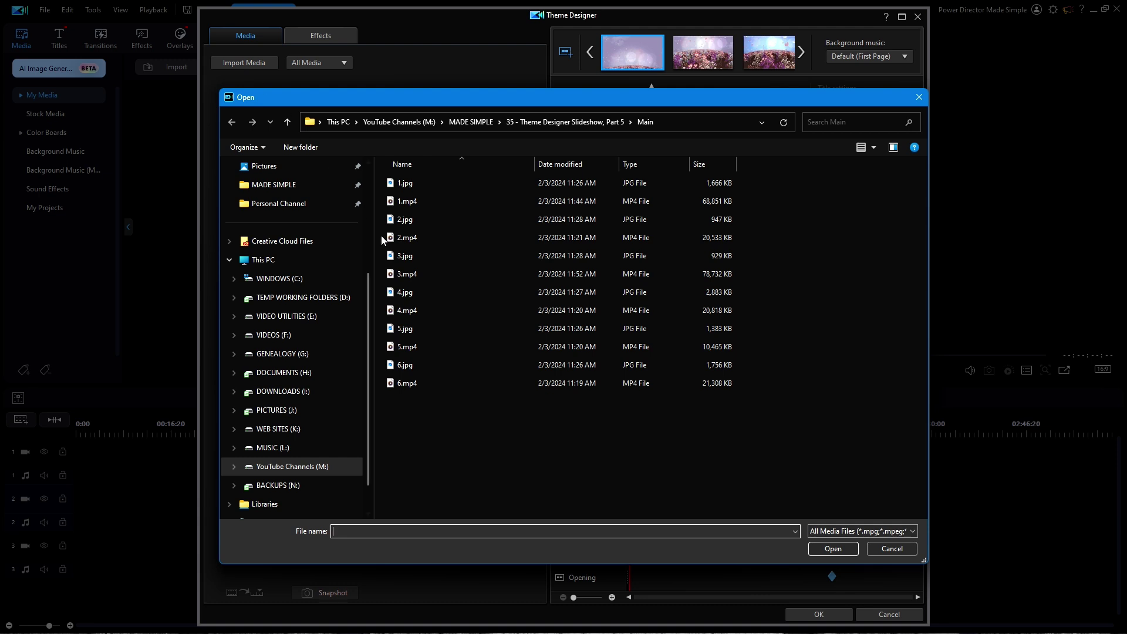
left_click(404, 259)
key("ctrl+a")
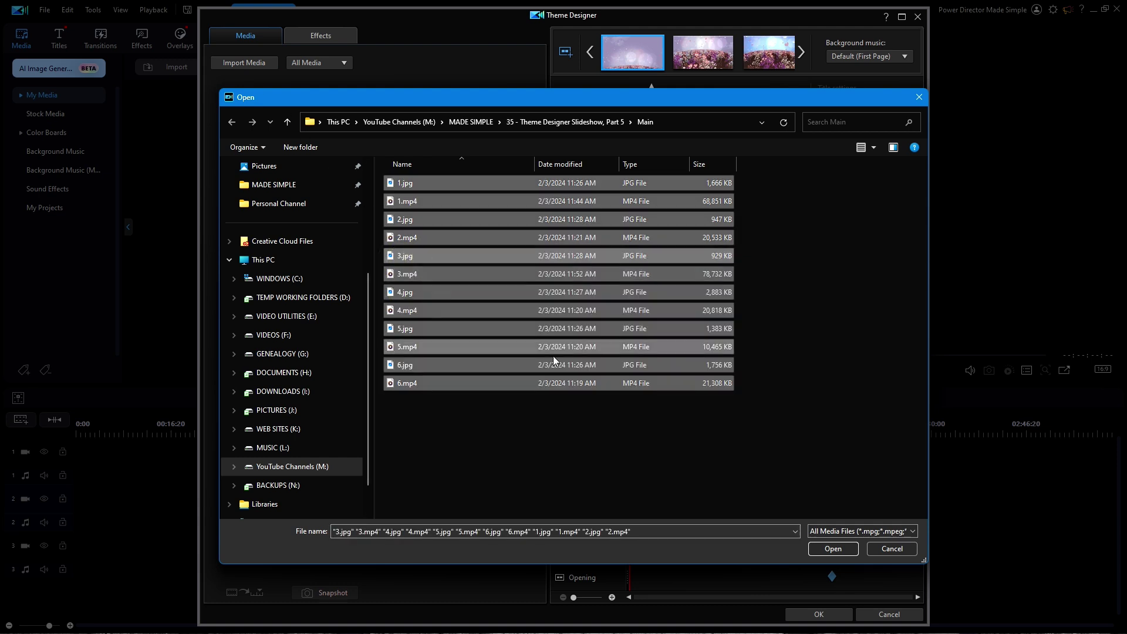
left_click(828, 548)
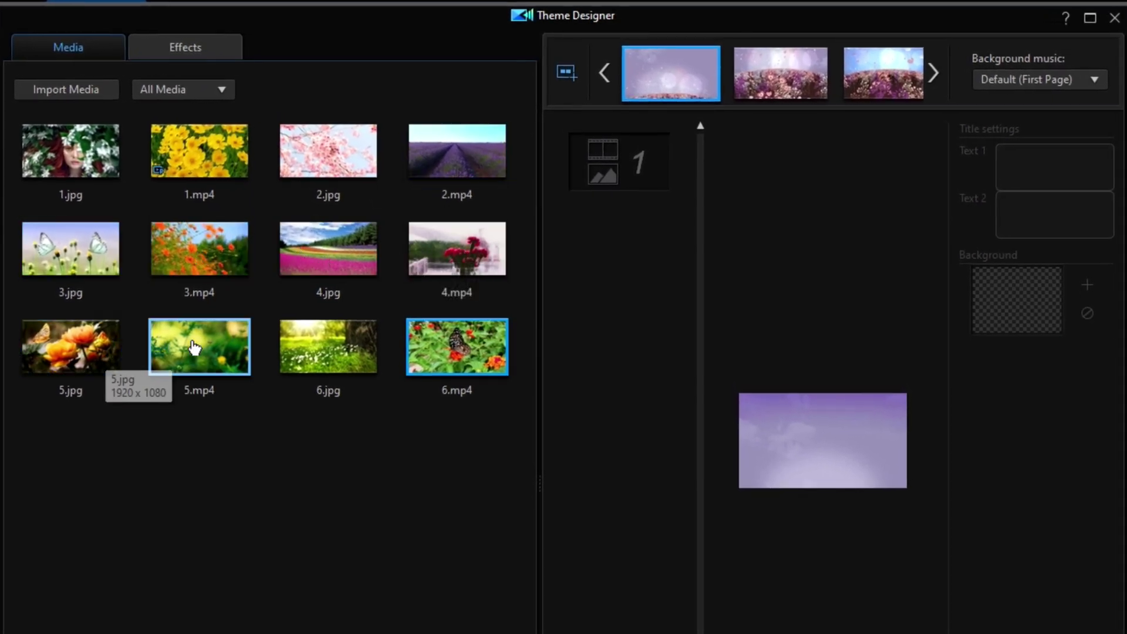
- Place 1.mp4 in the Opening slot, then select the second clip slot of Middle 1
left_click(463, 350)
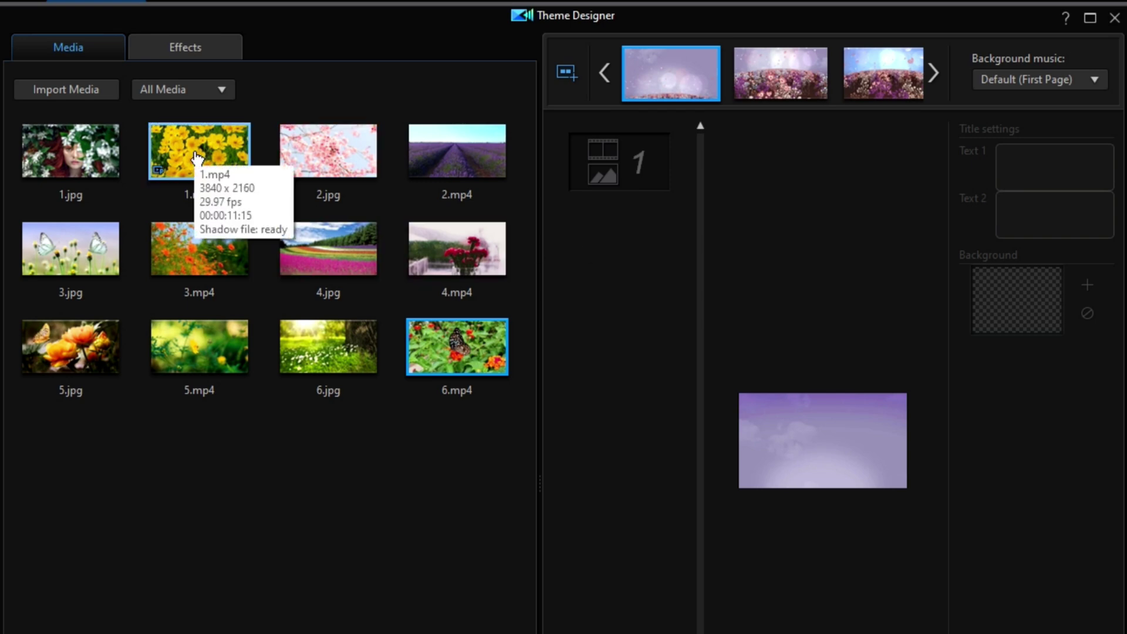
left_click_drag(197, 157, 614, 169)
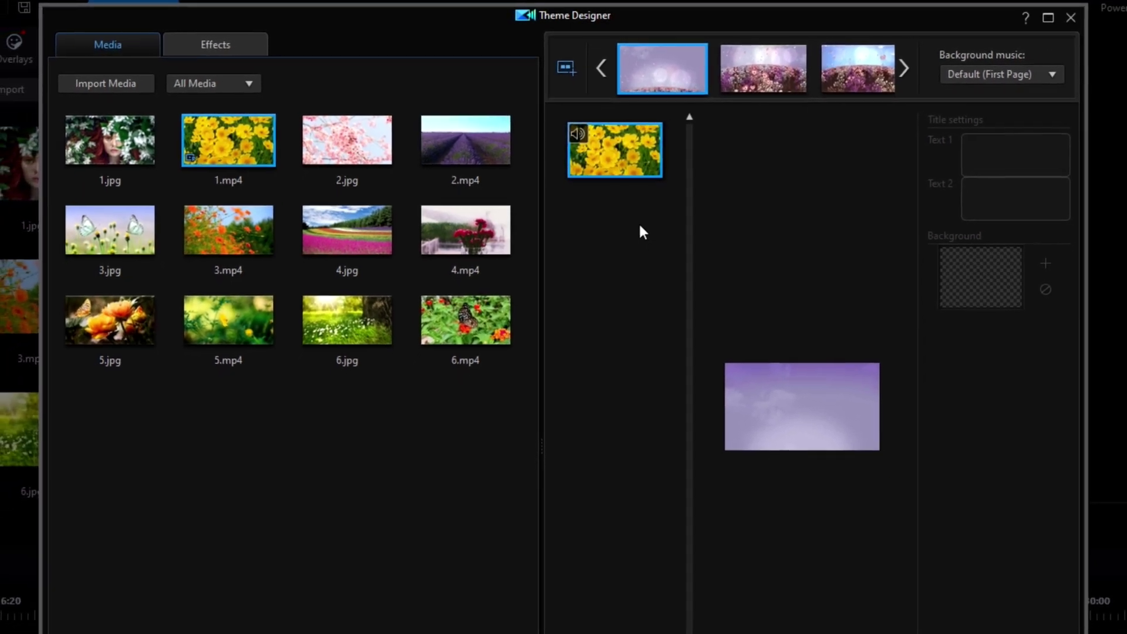
left_click(764, 79)
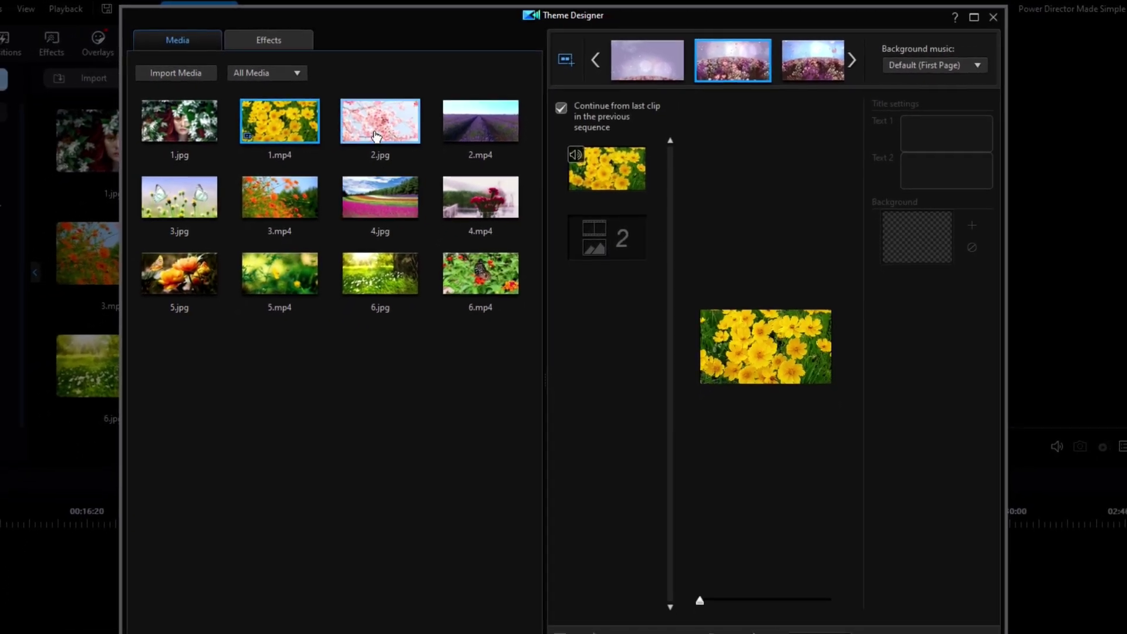
left_click(604, 226)
- Place 2.mp4, 3.mp4, 4.mp4 and 5.mp4 into slot 2 of Middle 1 through Middle 4
left_click_drag(658, 210, 600, 203)
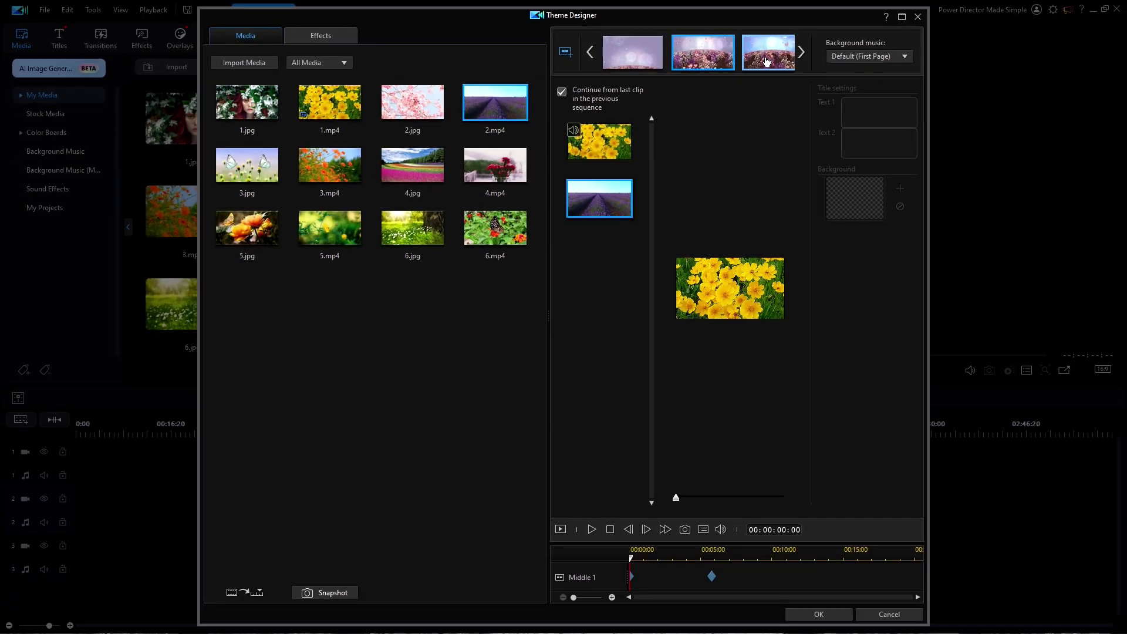
left_click(774, 54)
left_click_drag(324, 169, 600, 202)
left_click(802, 51)
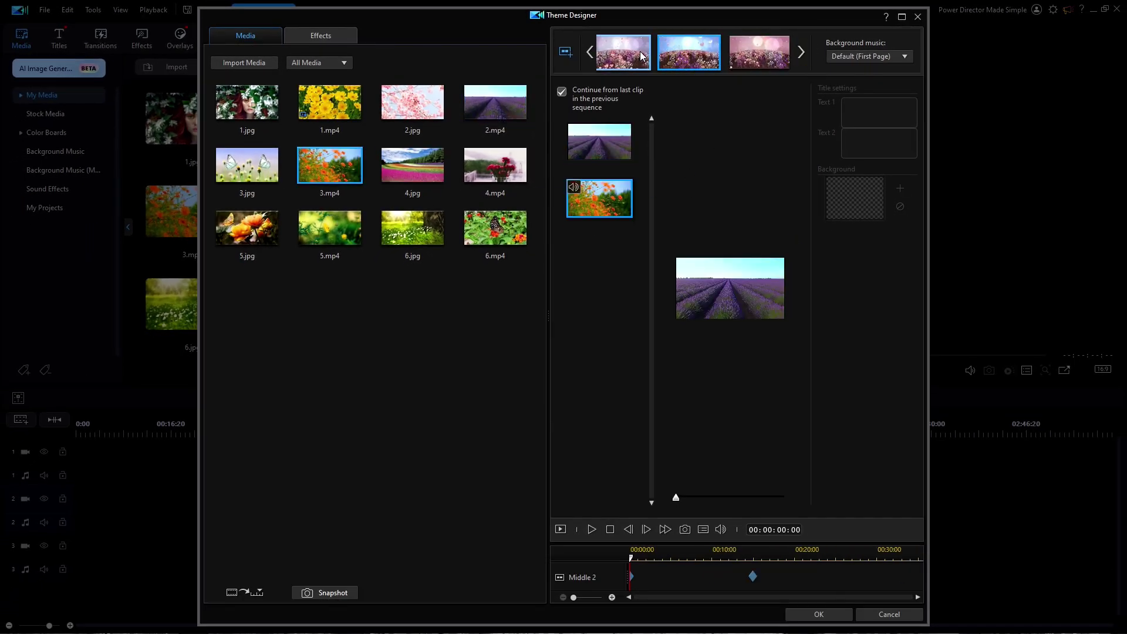
left_click_drag(495, 165, 600, 199)
left_click(801, 53)
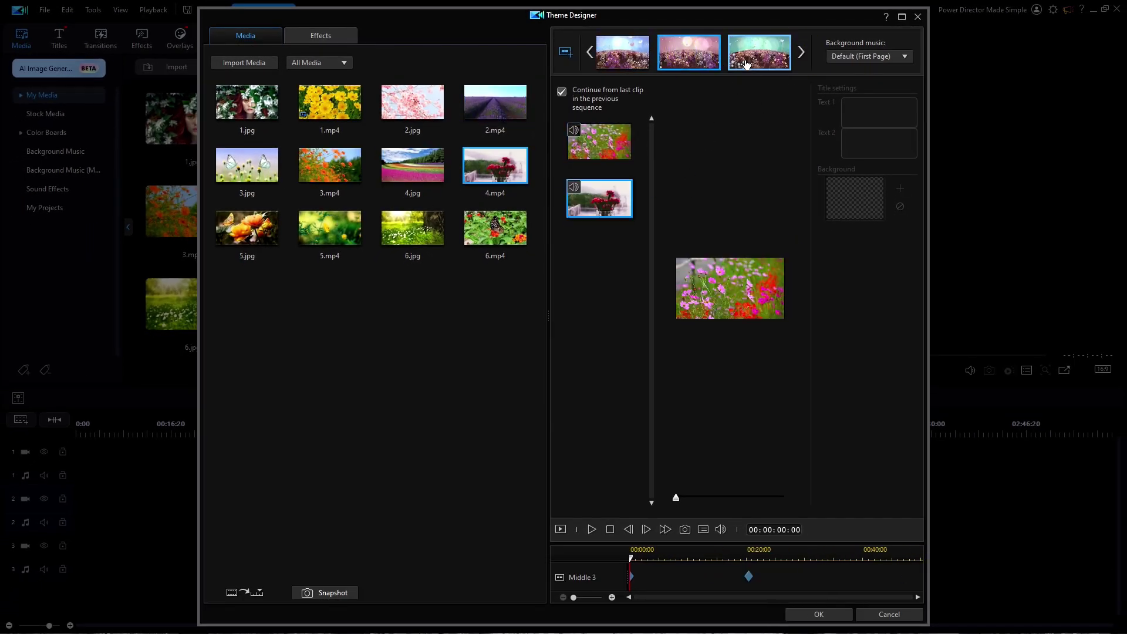
left_click_drag(329, 228, 600, 198)
- In Closing, turn off Continue from last clip and place 6.mp4 in its slot
left_click(801, 53)
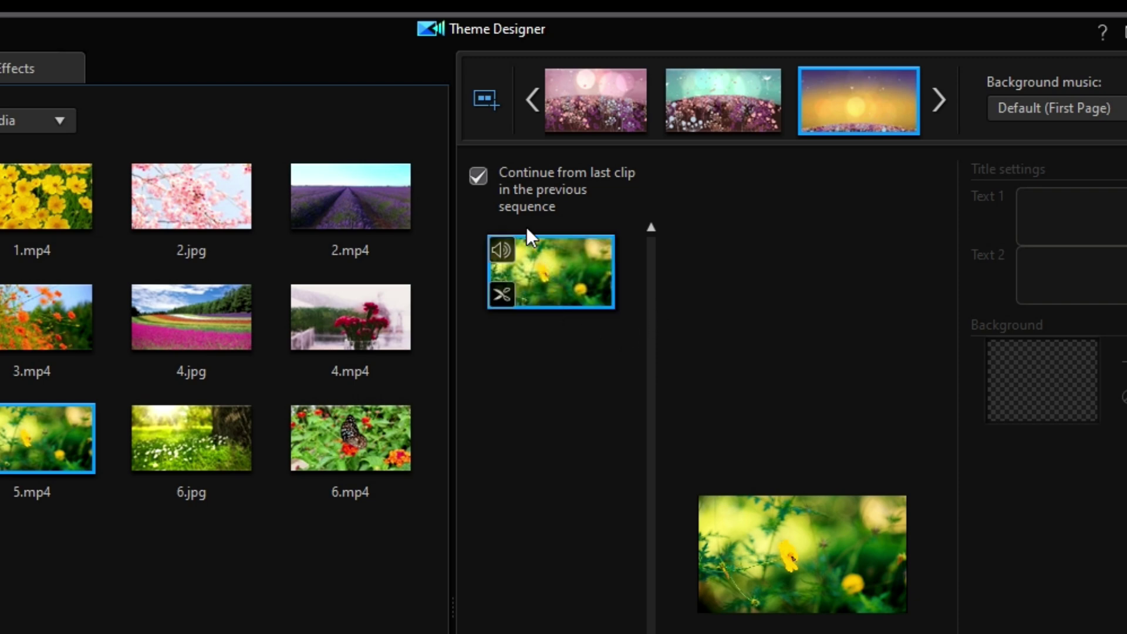
left_click(476, 173)
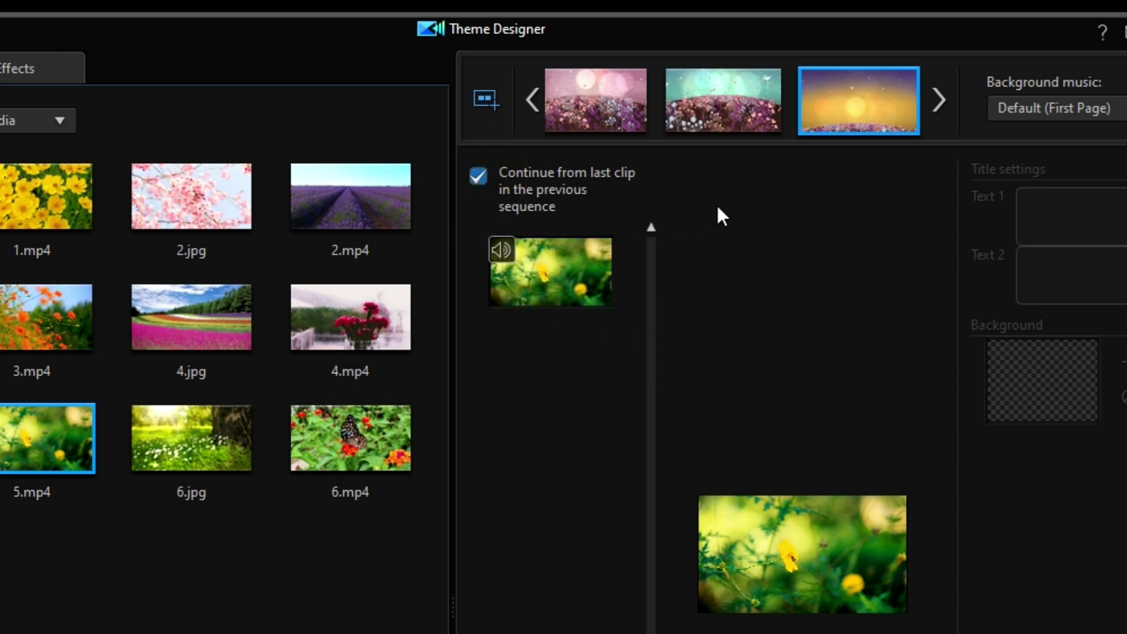
key("space")
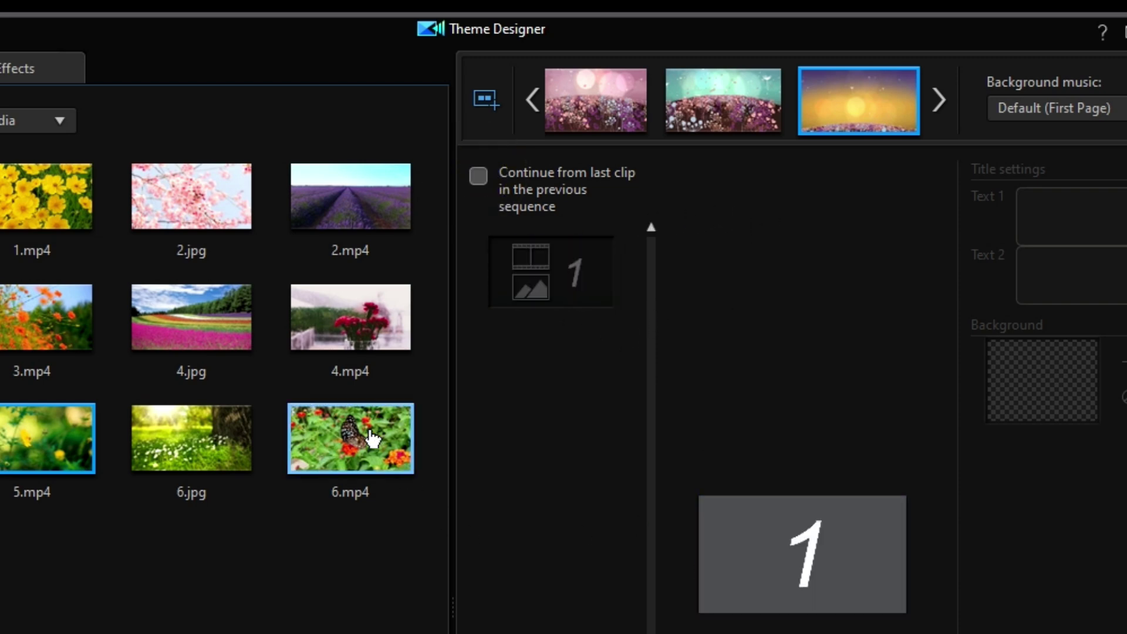
left_click_drag(365, 439, 550, 286)
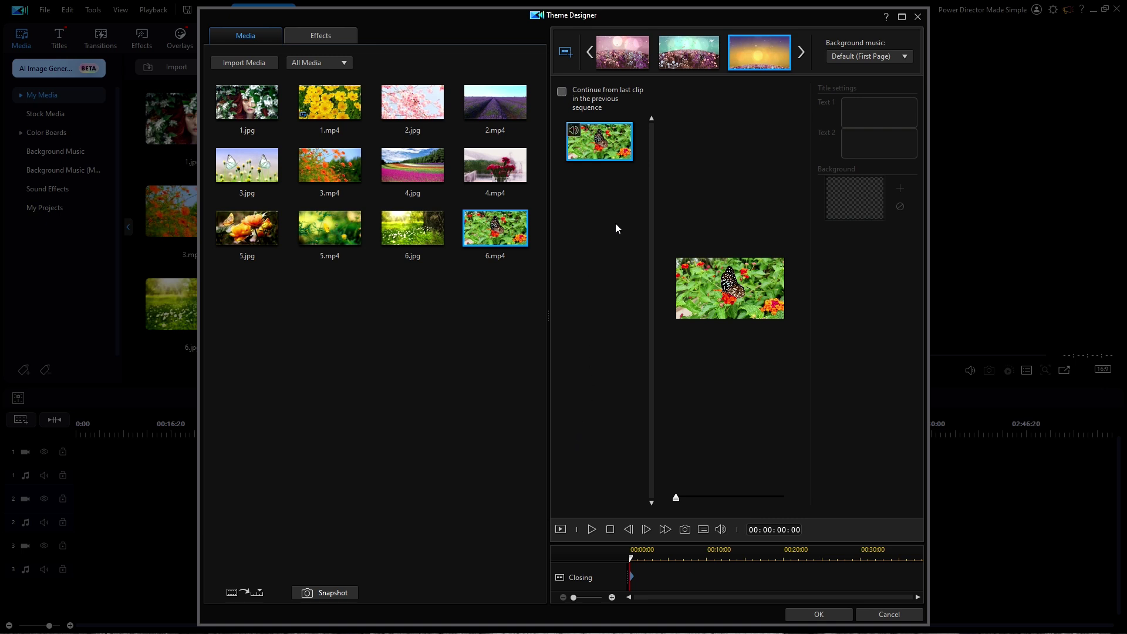
mouse_move(611, 153)
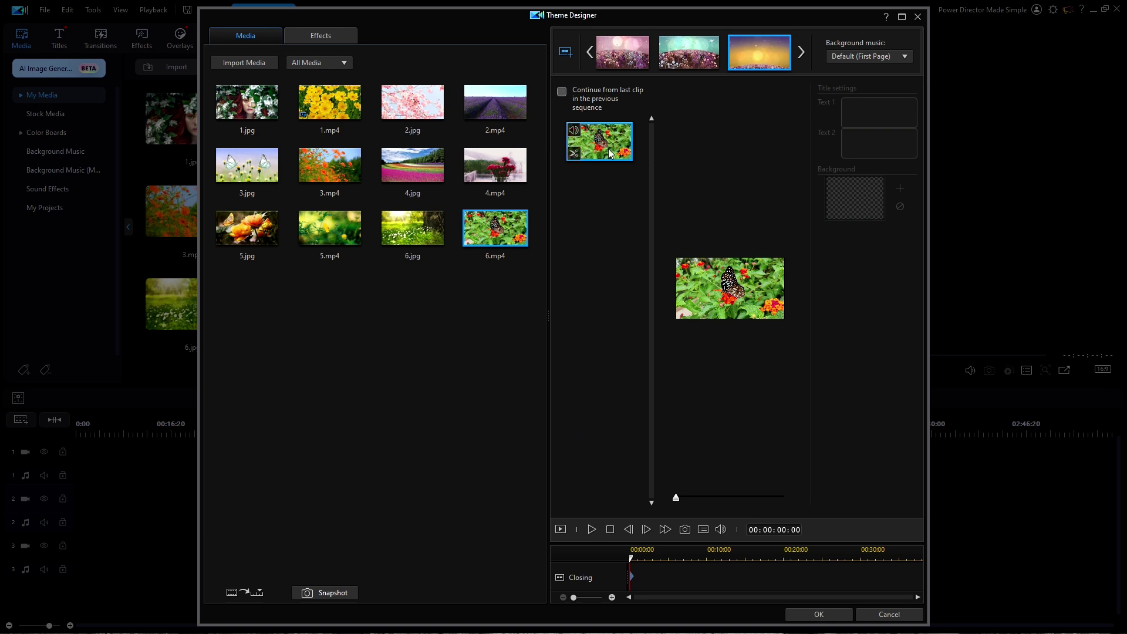
- Move 6.mp4's out point earlier so it lasts 00:00:06:07, then recheck the trim
left_click(575, 154)
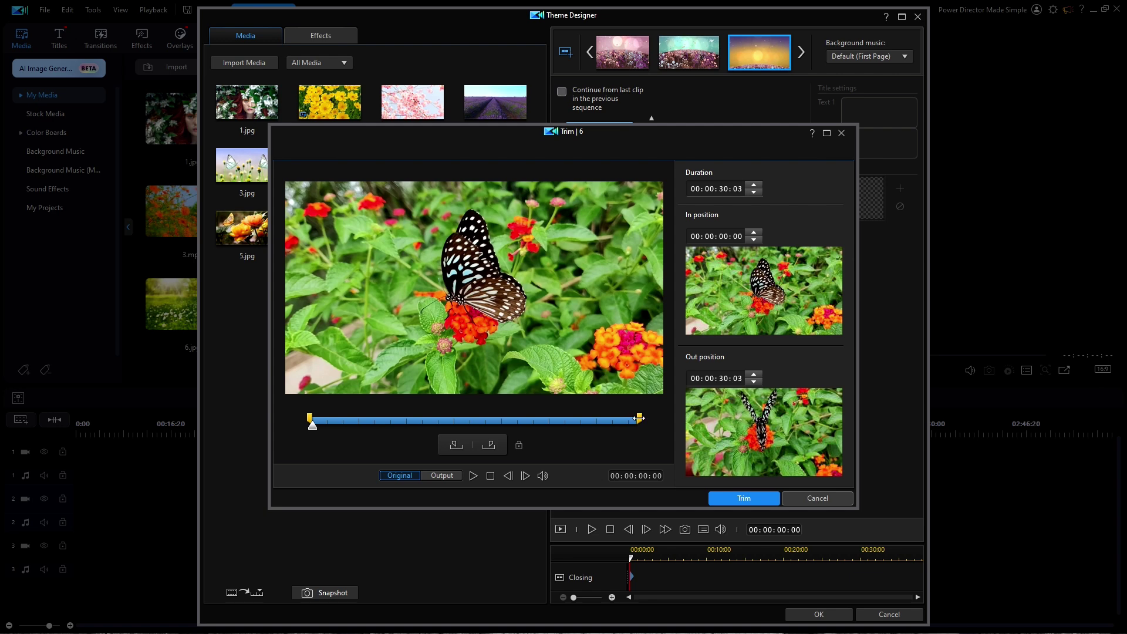
left_click_drag(639, 418, 382, 418)
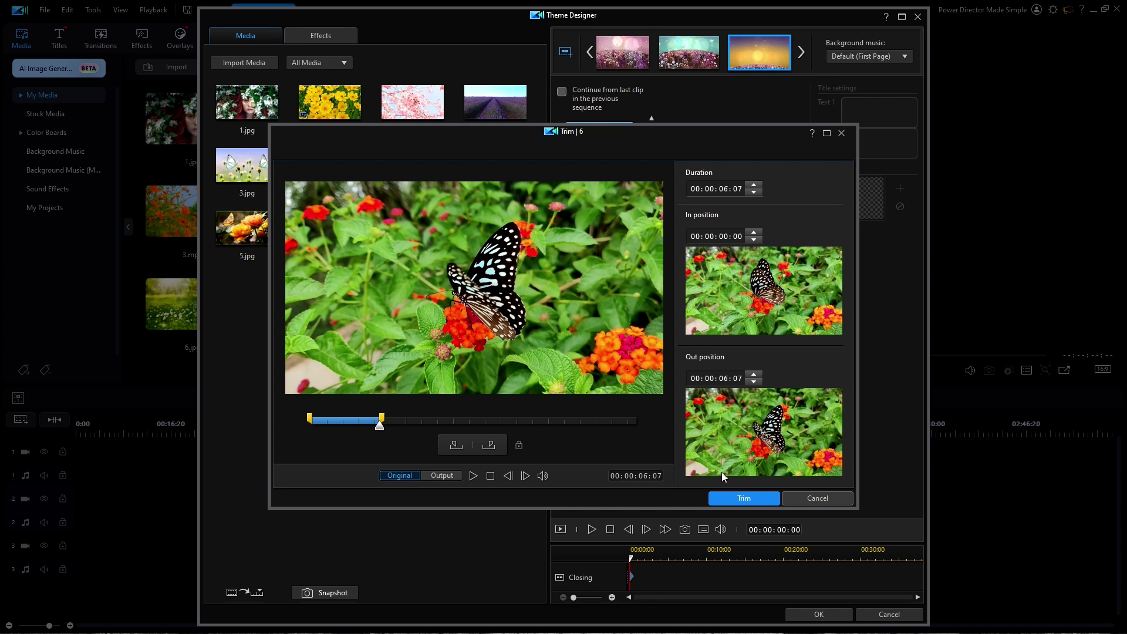
left_click(744, 499)
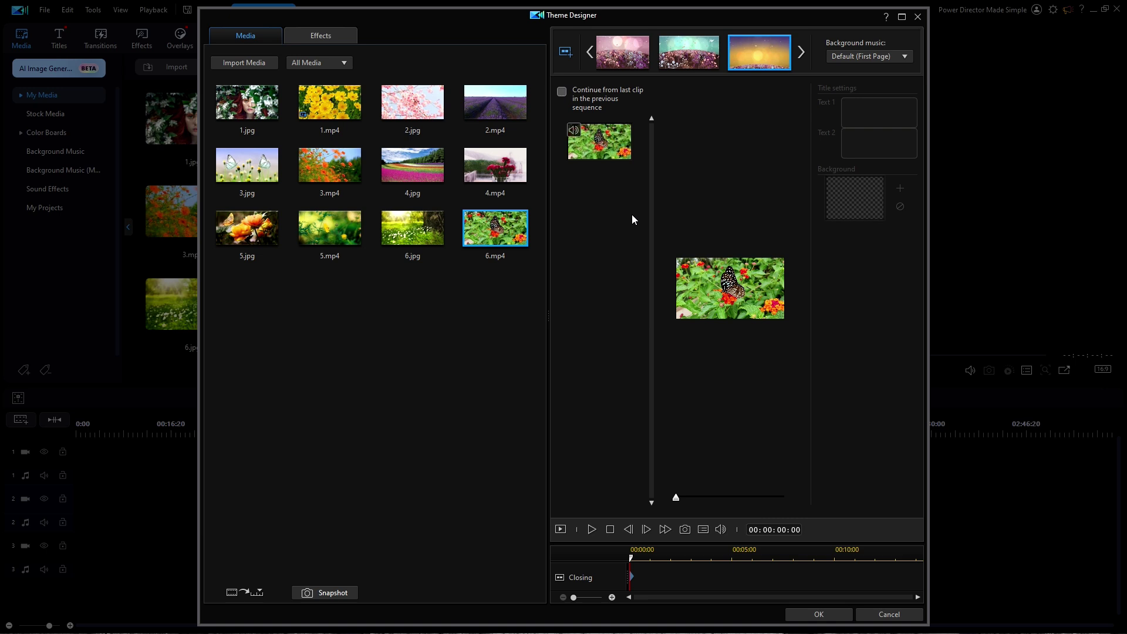
mouse_move(622, 154)
left_click(575, 153)
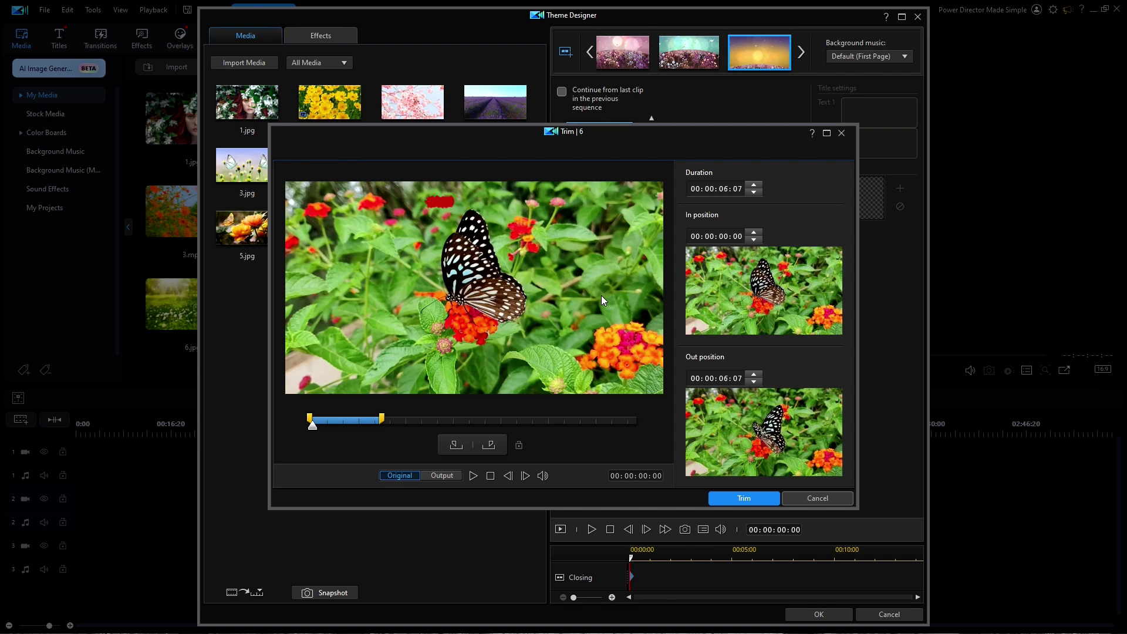
left_click(837, 498)
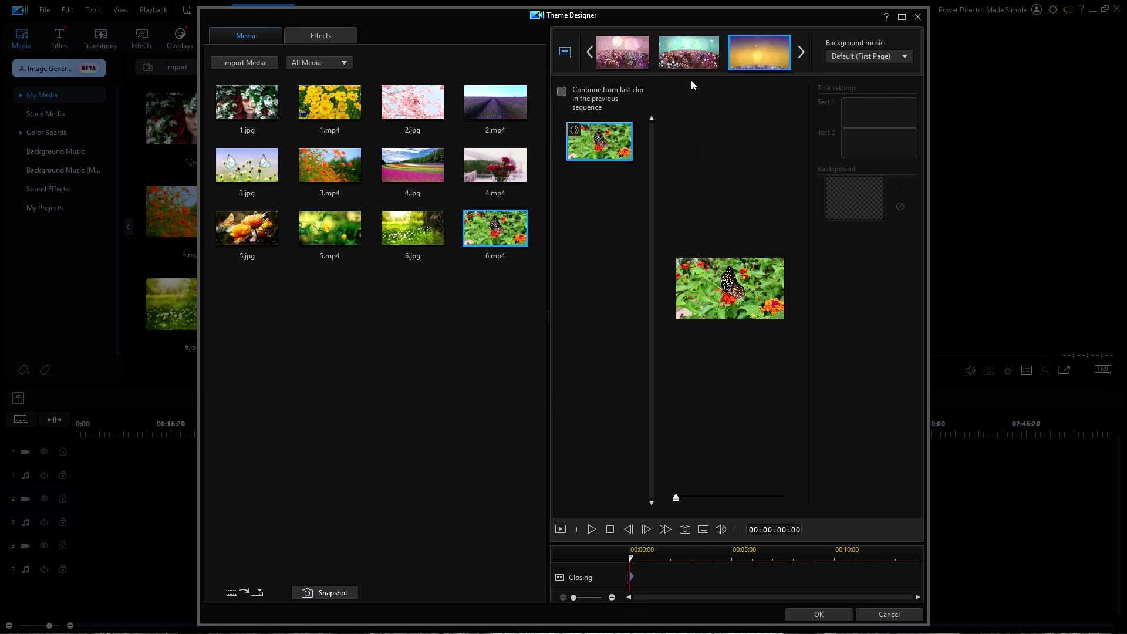
- Trim the 5.mp4 yellow-flower clip in Middle 4 down to about six seconds
left_click(691, 56)
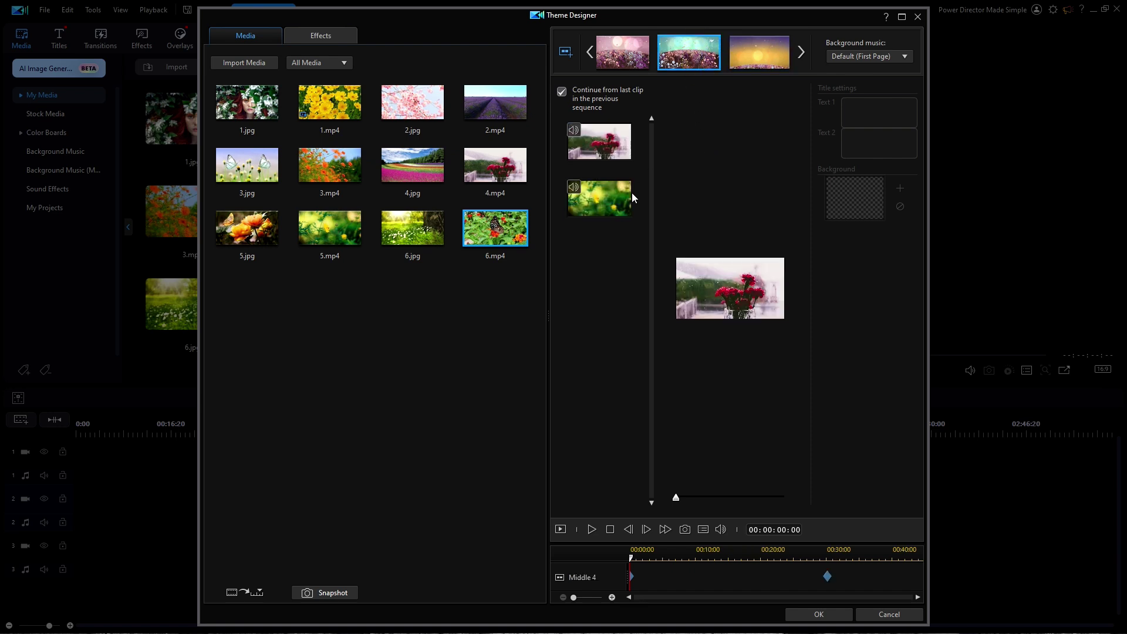
mouse_move(587, 203)
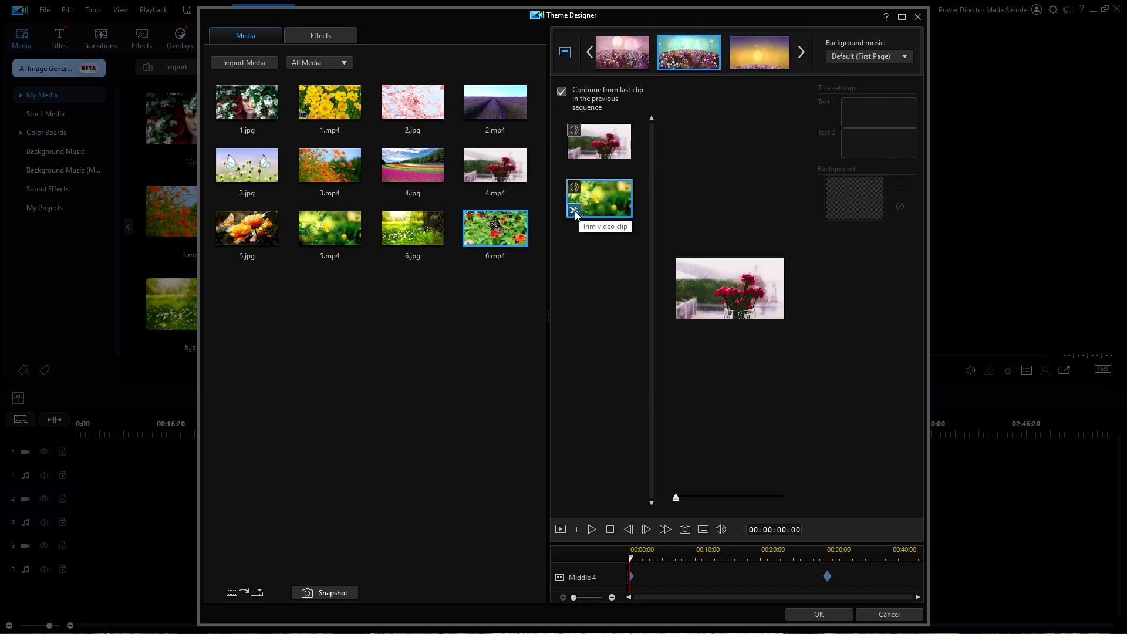
left_click(574, 212)
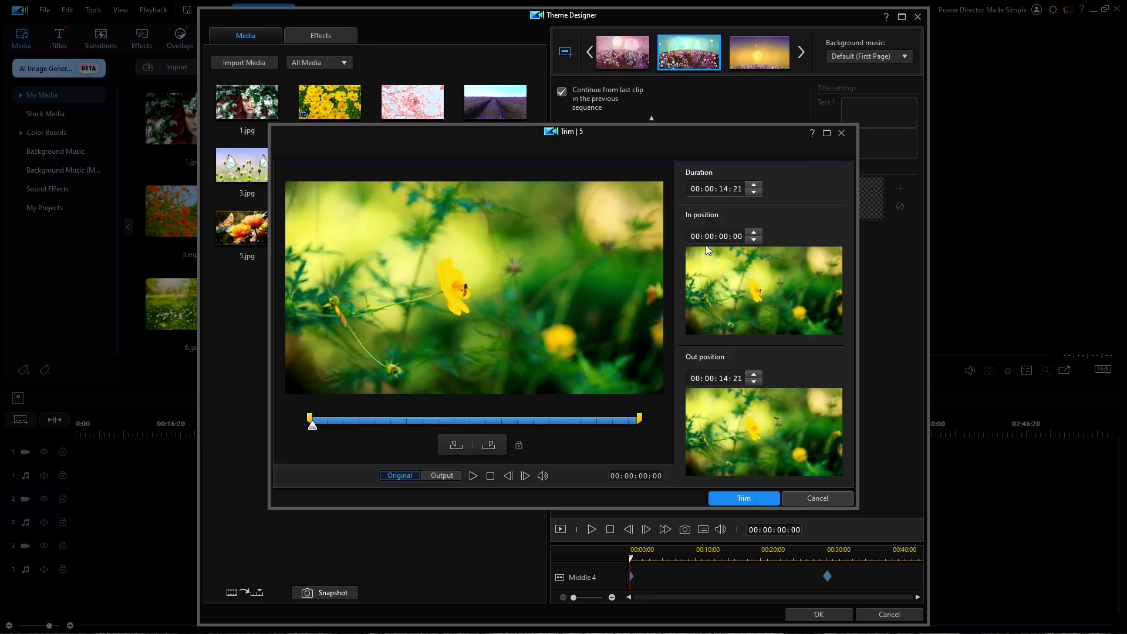
left_click_drag(640, 419, 456, 415)
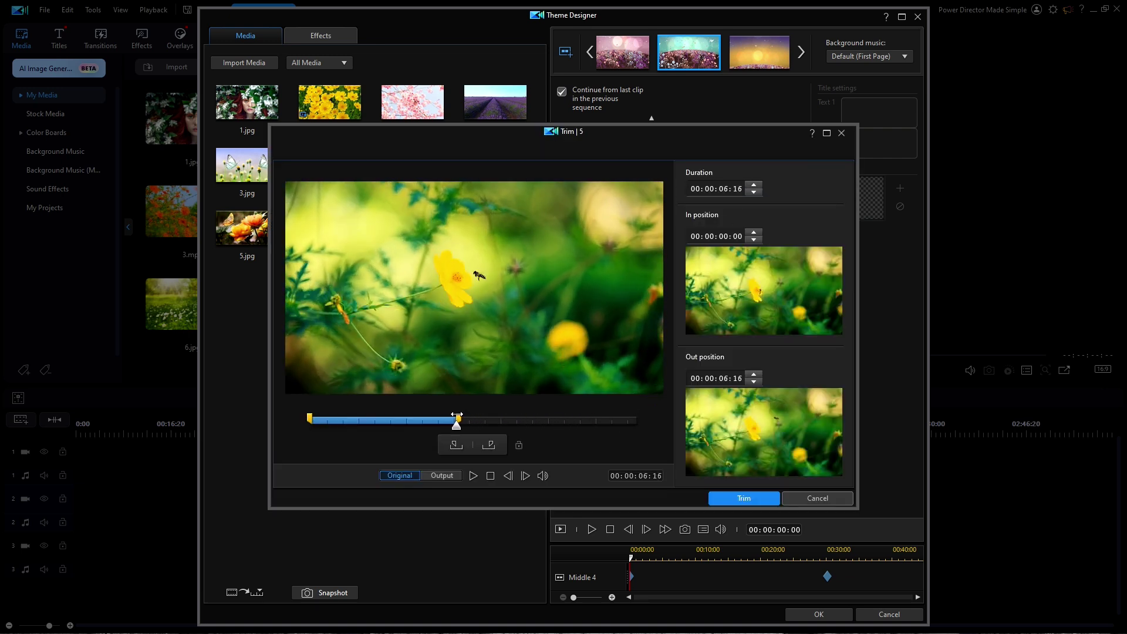
left_click(740, 499)
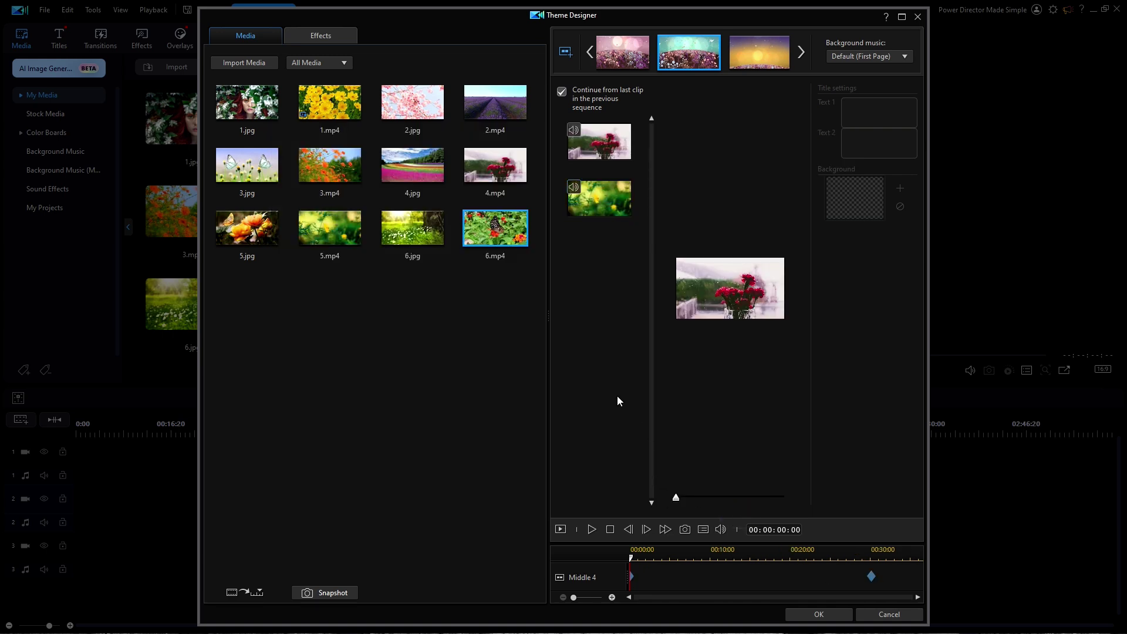
- Shorten the Middle 3 carnation clip's end to 10:22
left_click(635, 59)
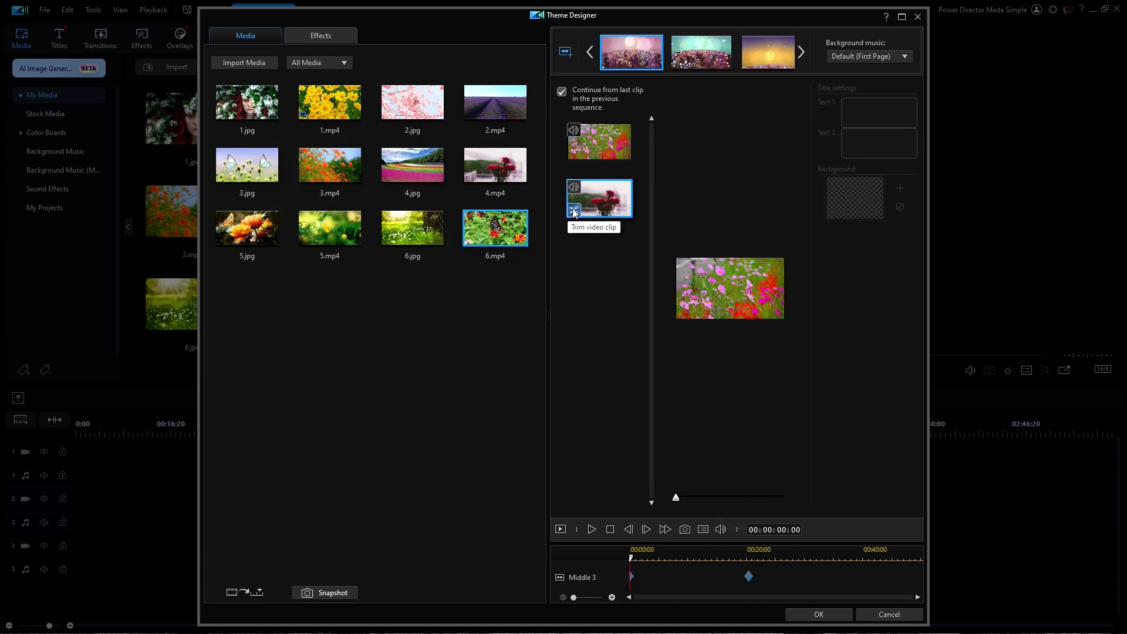
left_click(573, 209)
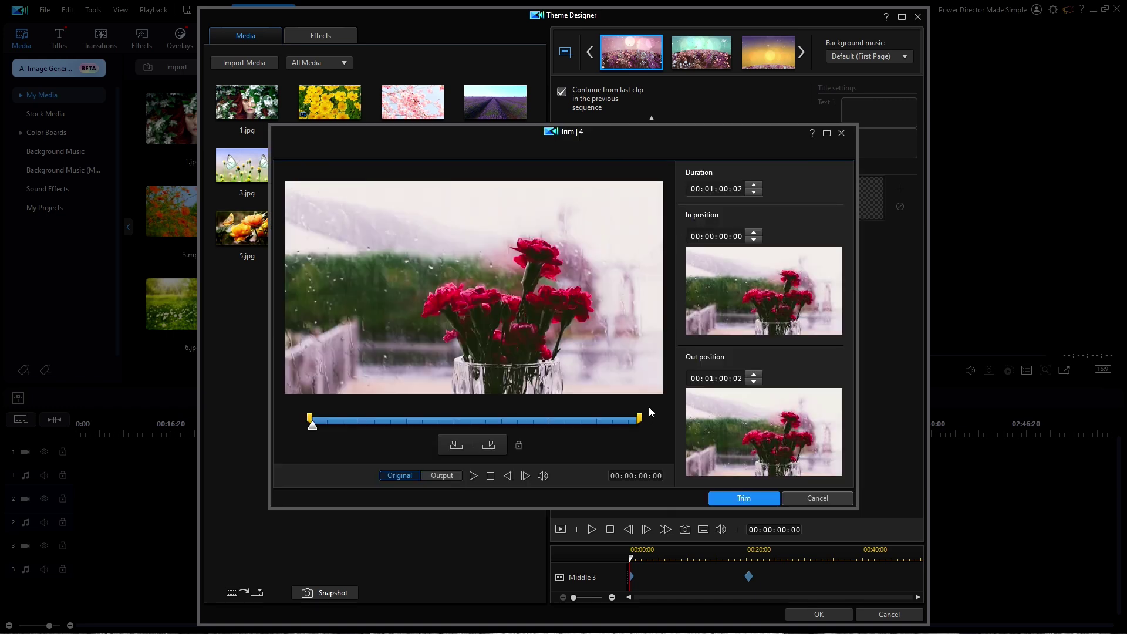
left_click_drag(639, 418, 366, 427)
left_click(744, 497)
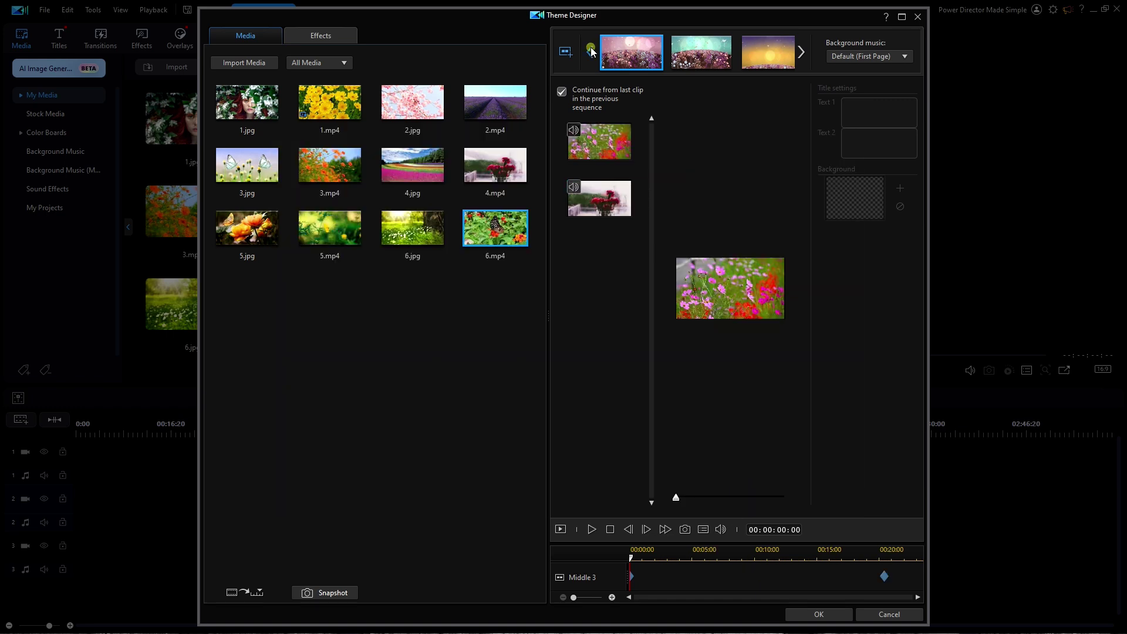
- Shorten clip 3's end to 07:26 and the lavender clip's end to 06:07
left_click(594, 140)
left_click_drag(638, 418, 375, 430)
left_click(732, 498)
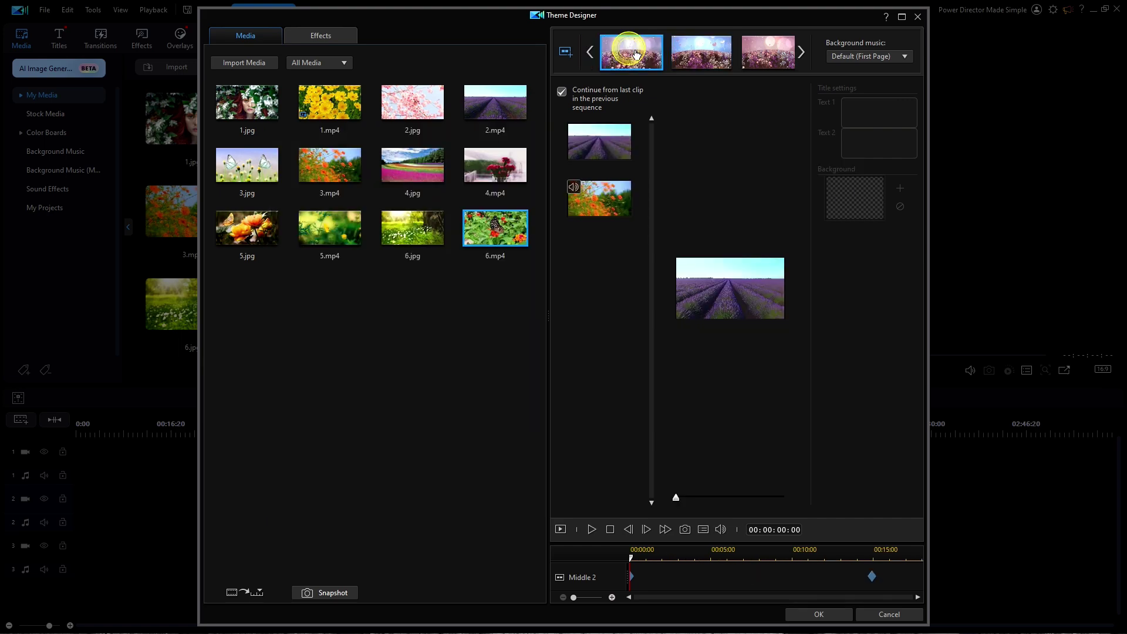
left_click(594, 140)
left_click_drag(639, 418, 382, 420)
left_click(738, 498)
- Check the Opening sequence's yellow-flower clip trim without changing it
left_click(590, 51)
left_click(599, 109)
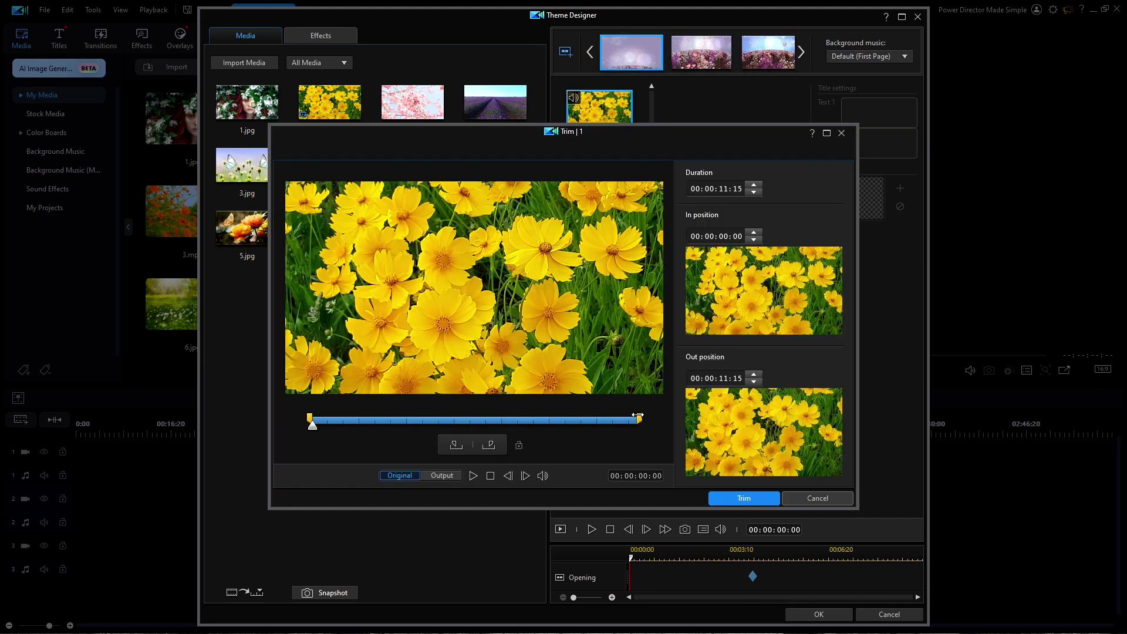
left_click(749, 498)
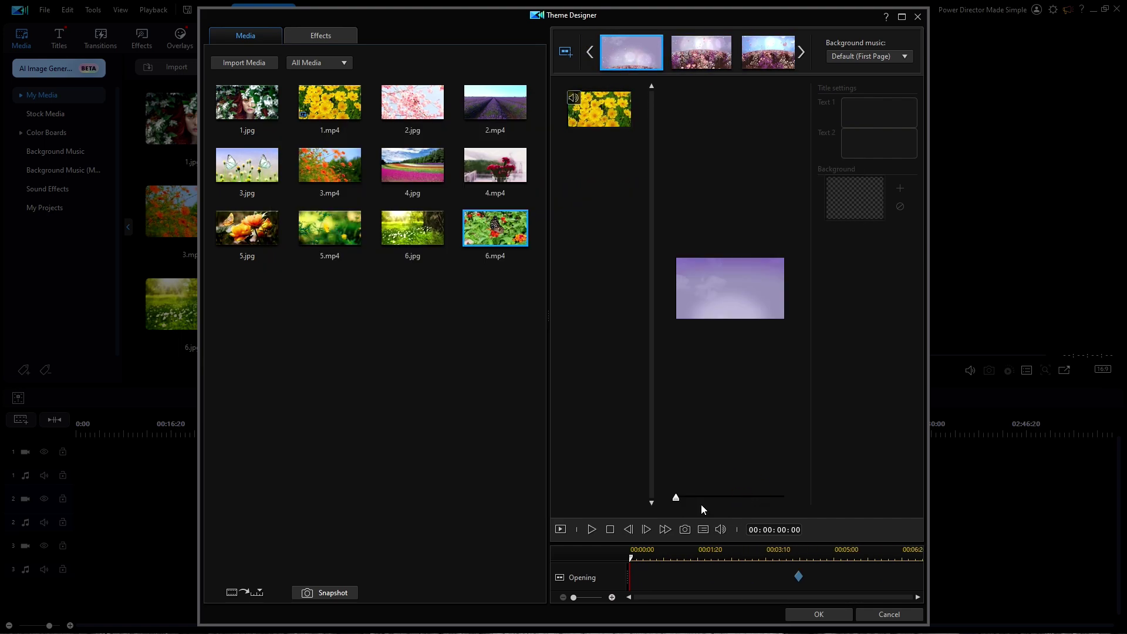
- Add the theme to the timeline, preview the 00:00:49:26 slideshow, then go to Export
left_click(831, 614)
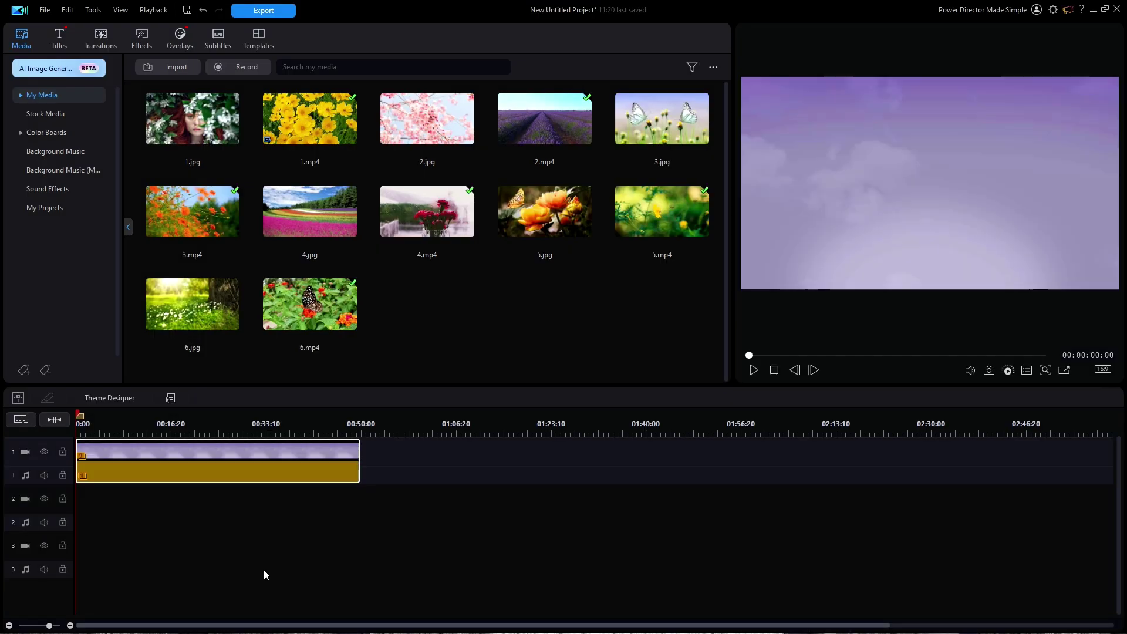
key("space")
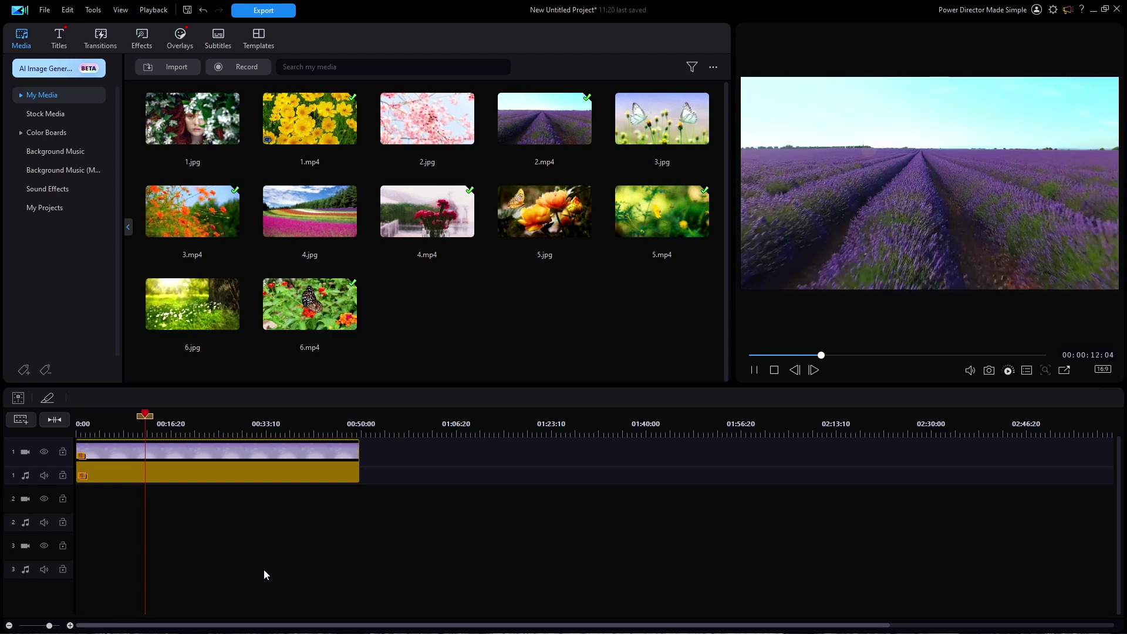
key("ctrl+slash")
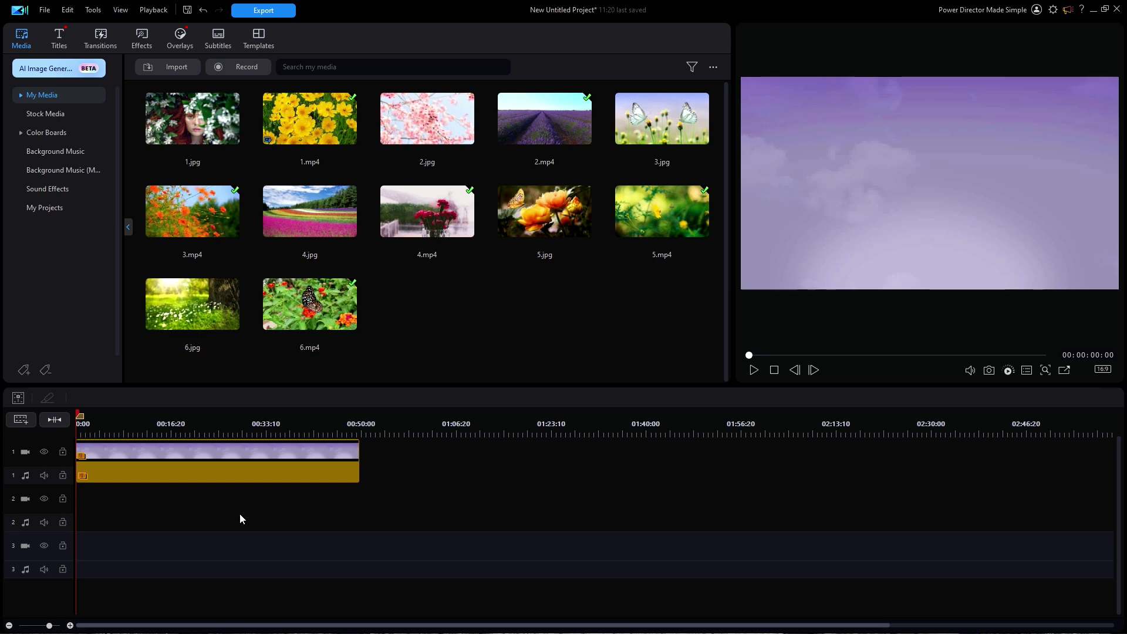
left_click(265, 11)
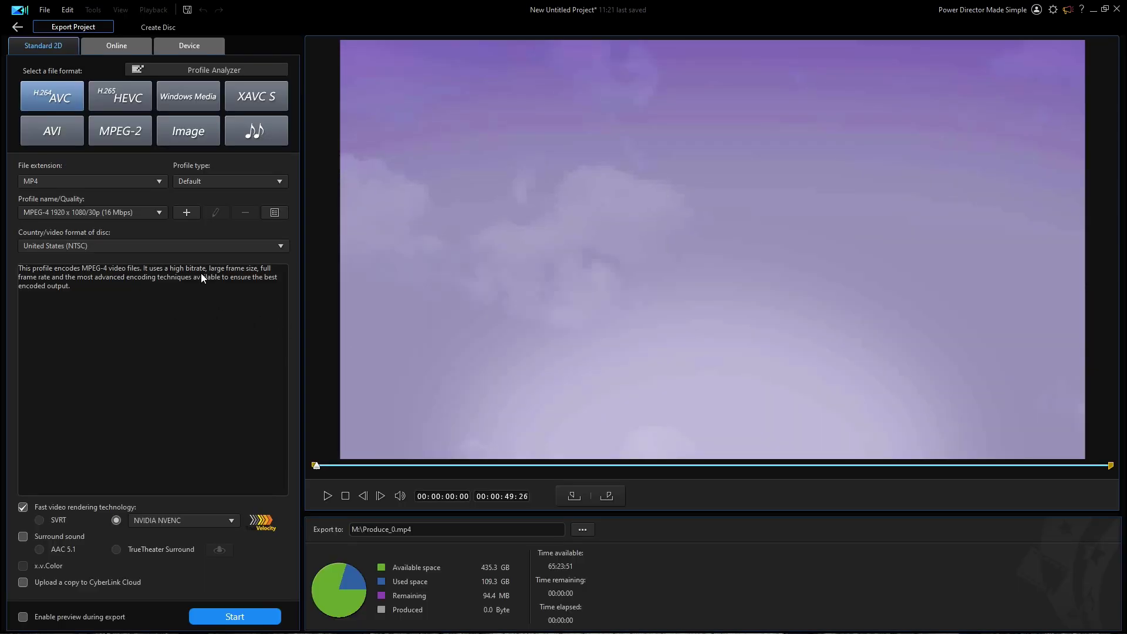
- Return from Export and reload the Memory Field theme with six sequences in Theme Designer
left_click(16, 29)
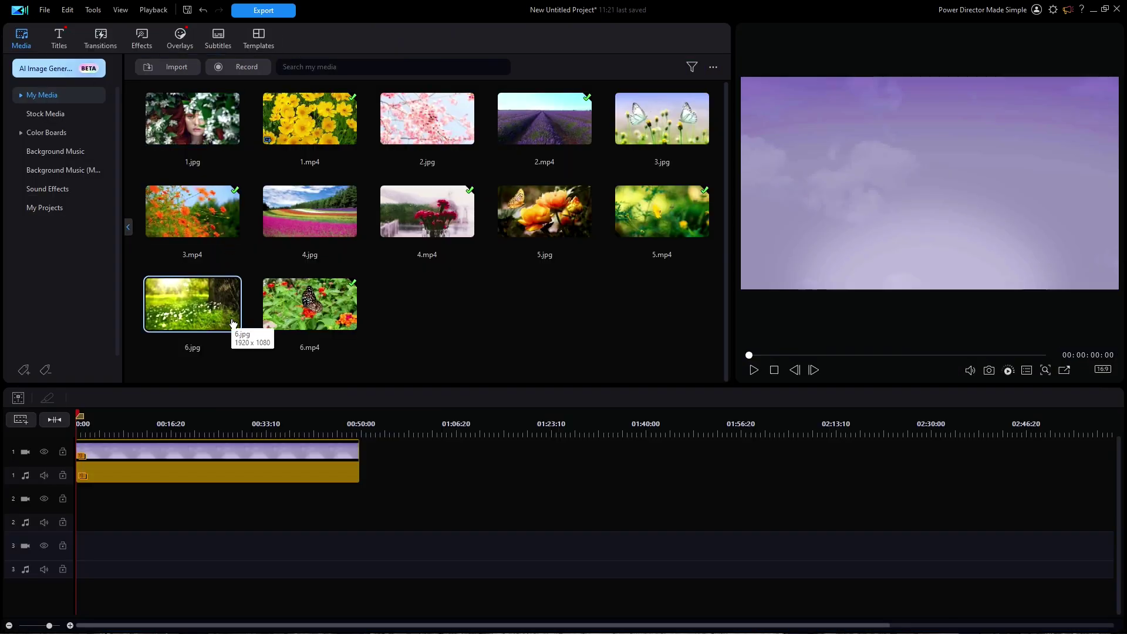
left_click(94, 12)
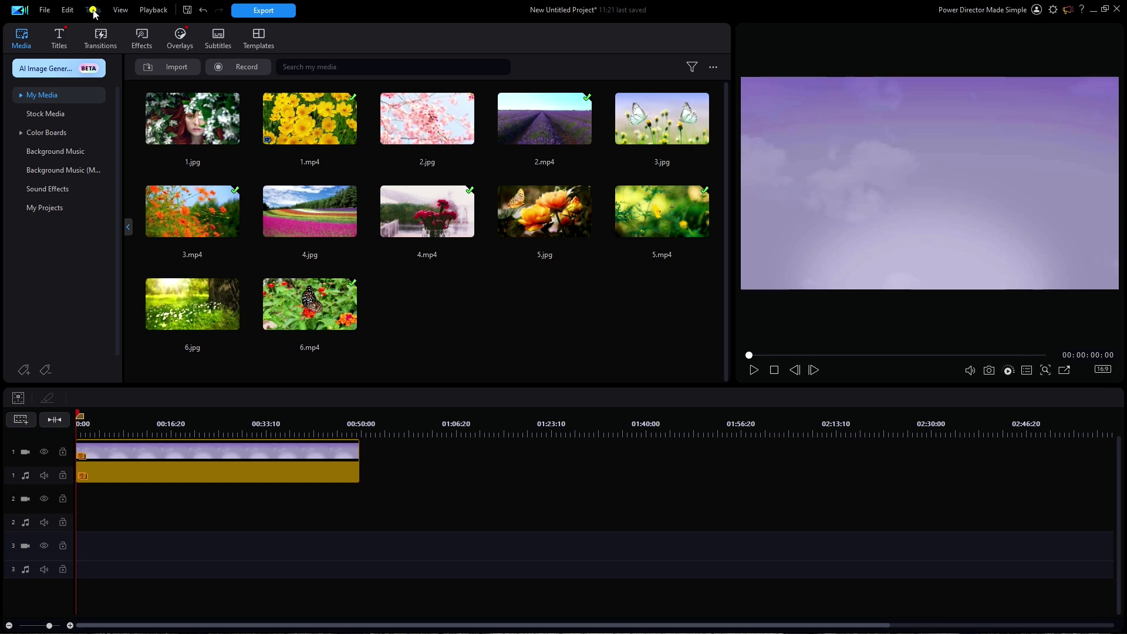
left_click(127, 37)
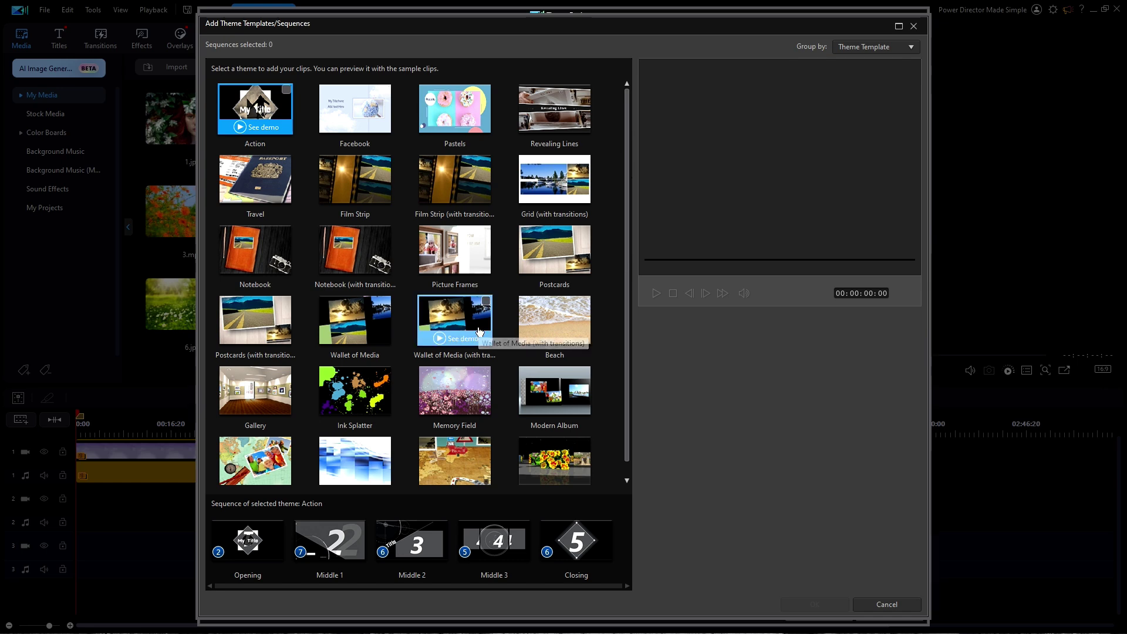
left_click(486, 376)
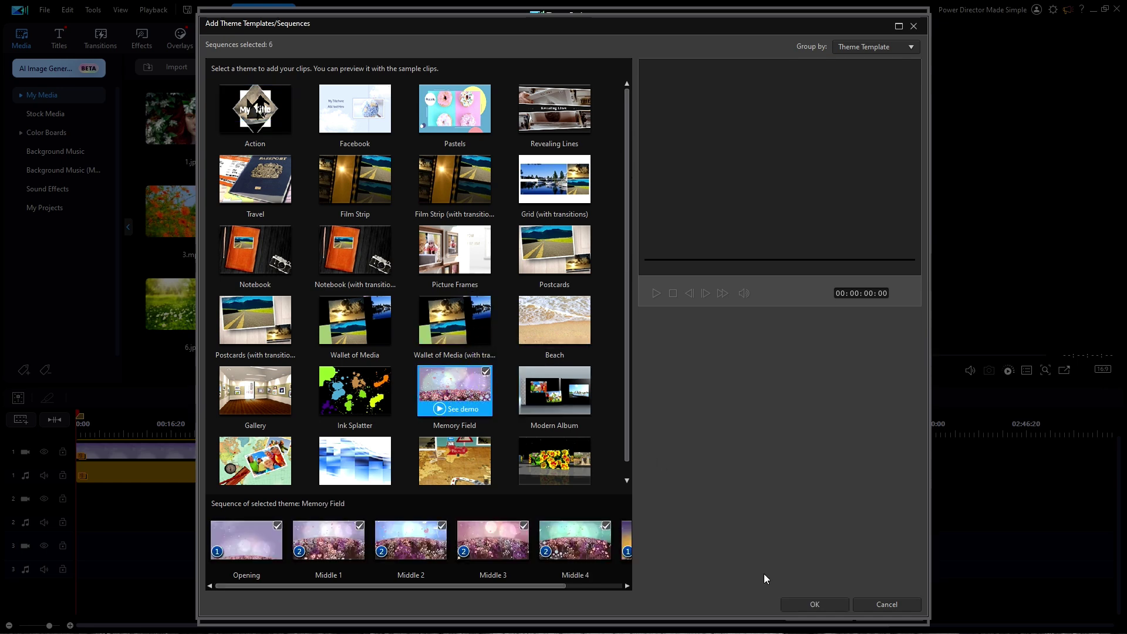
left_click(820, 606)
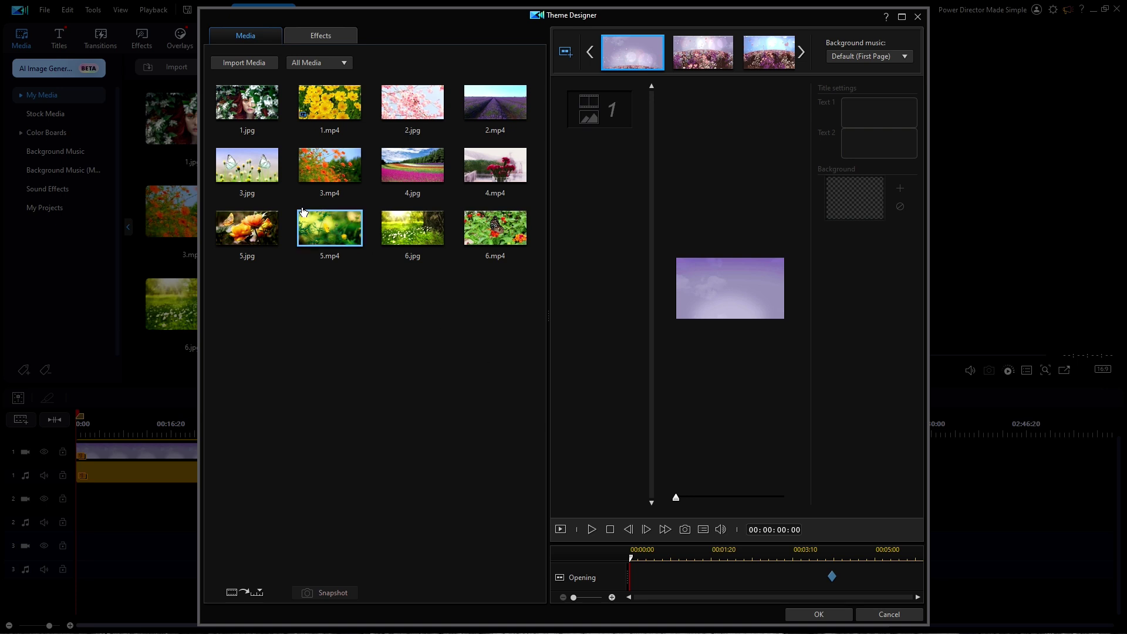
- Place 1.jpg in Opening, 2.jpg in Middle 1 and 3.jpg in Middle 2
left_click_drag(249, 101, 600, 112)
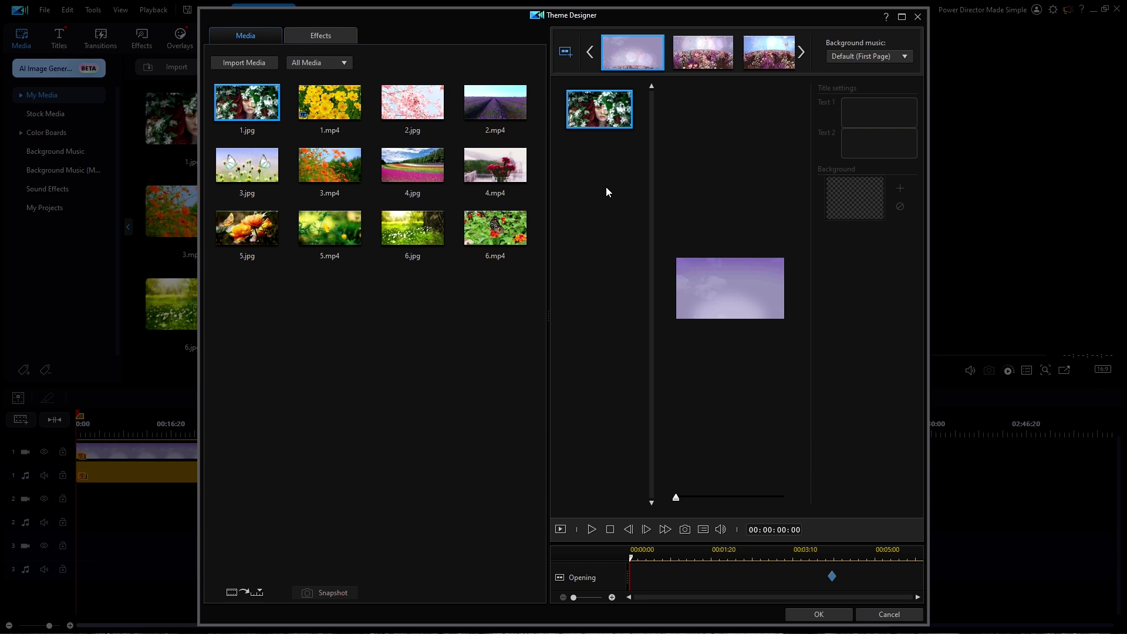
left_click(702, 56)
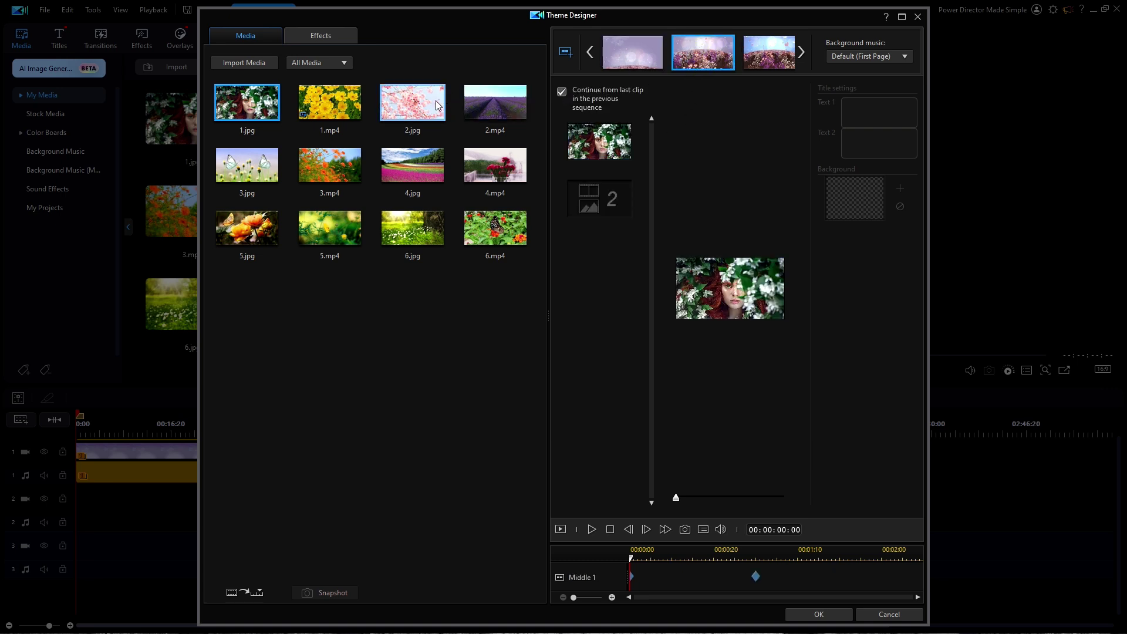
left_click(416, 100)
left_click_drag(440, 127, 599, 200)
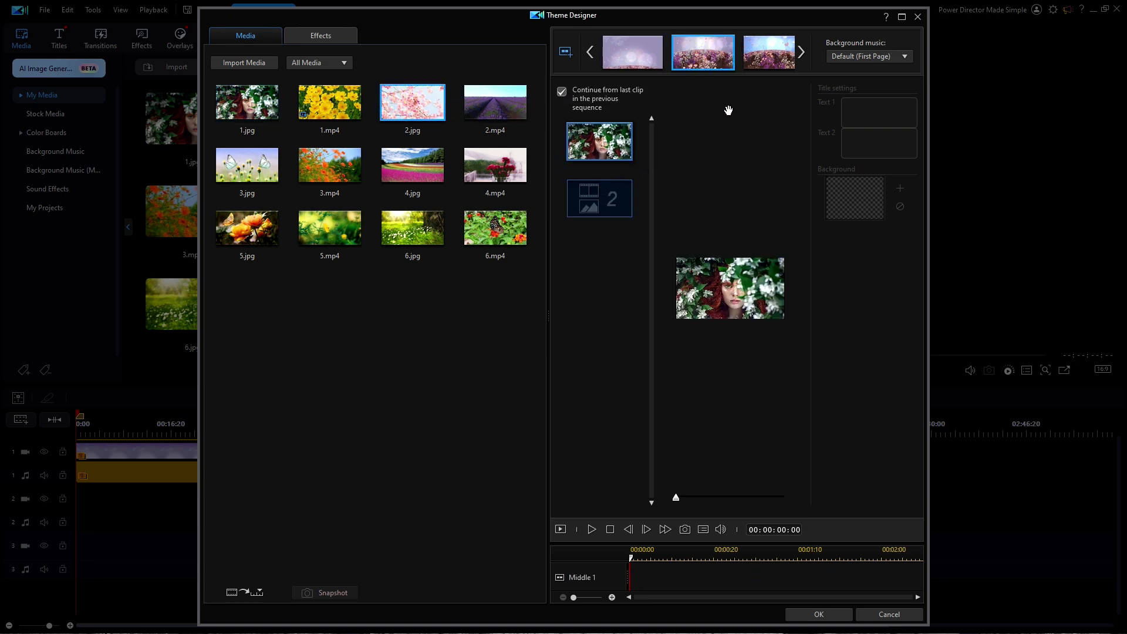
left_click(767, 52)
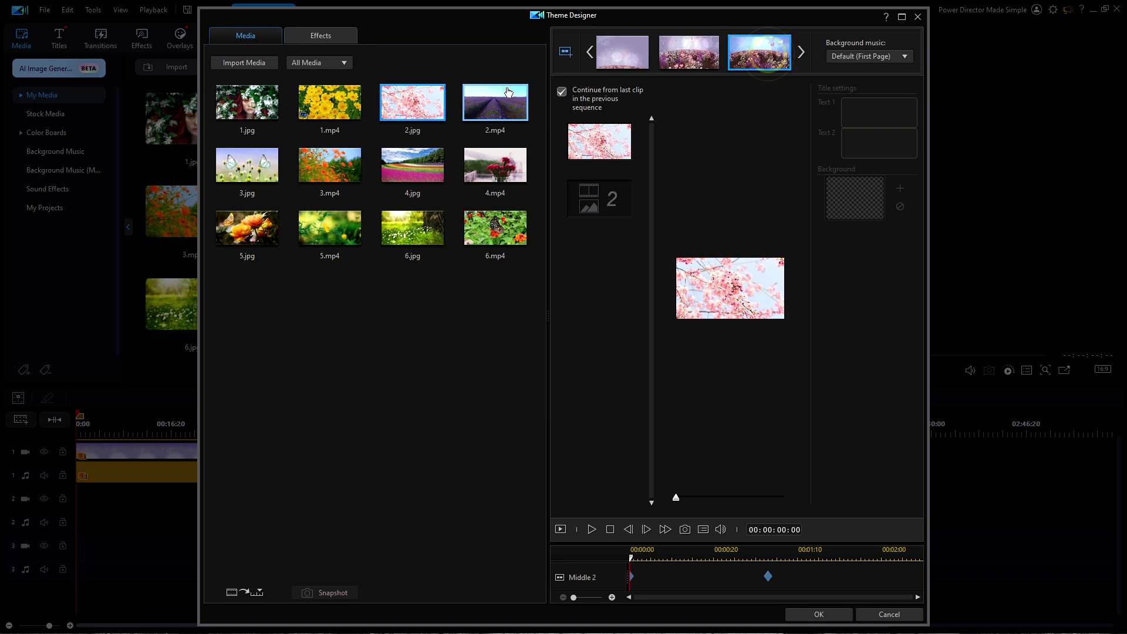
left_click_drag(239, 167, 599, 198)
- Place 4.jpg in Middle 3, 5.jpg in Middle 4 and 6.jpg in Closing
left_click(802, 52)
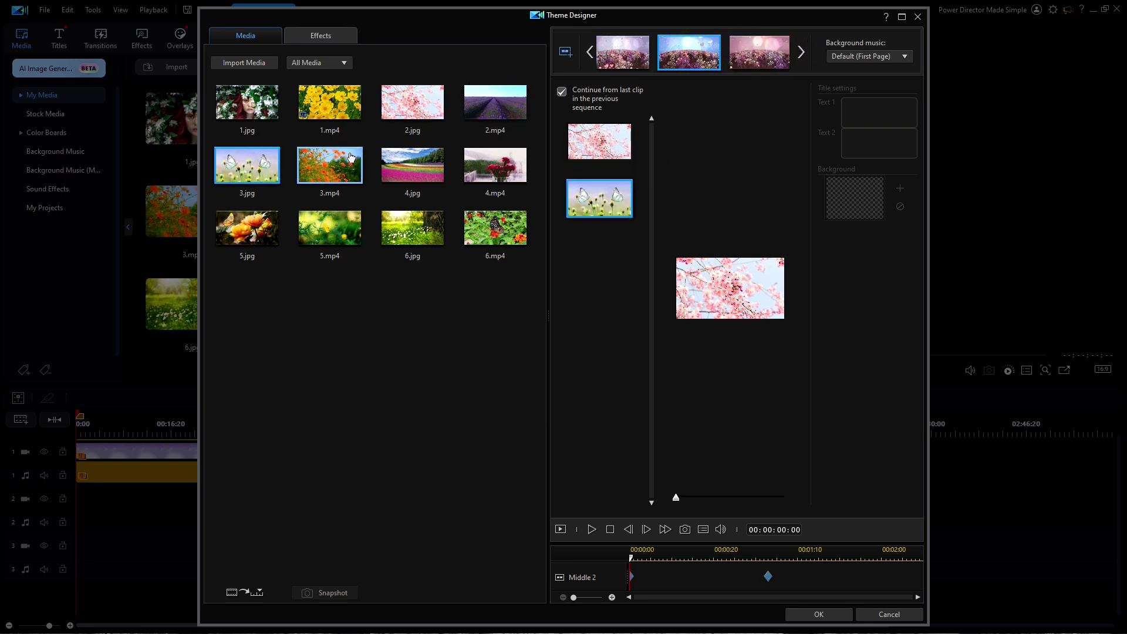
left_click_drag(413, 165, 599, 198)
left_click(801, 52)
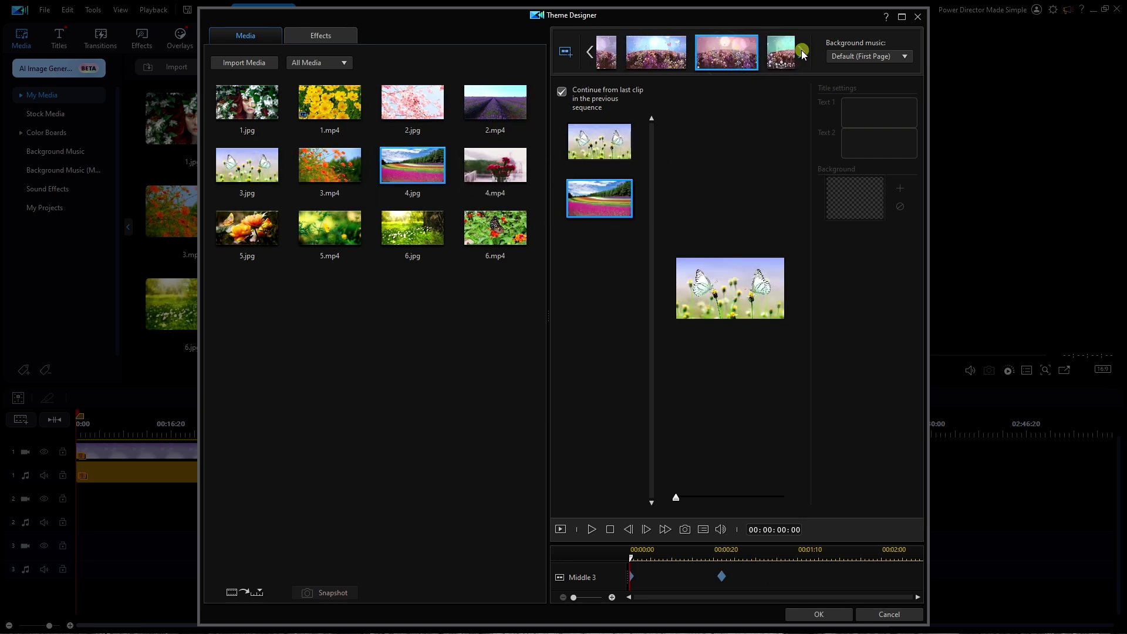
left_click_drag(275, 222, 599, 199)
left_click(802, 52)
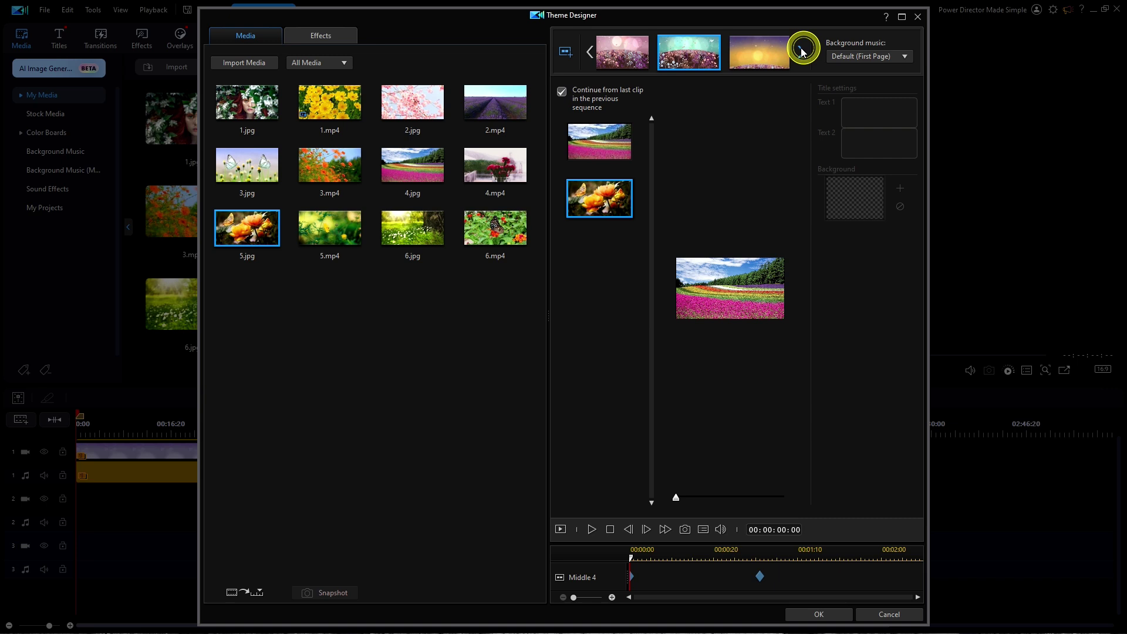
left_click(565, 91)
left_click_drag(413, 227, 624, 250)
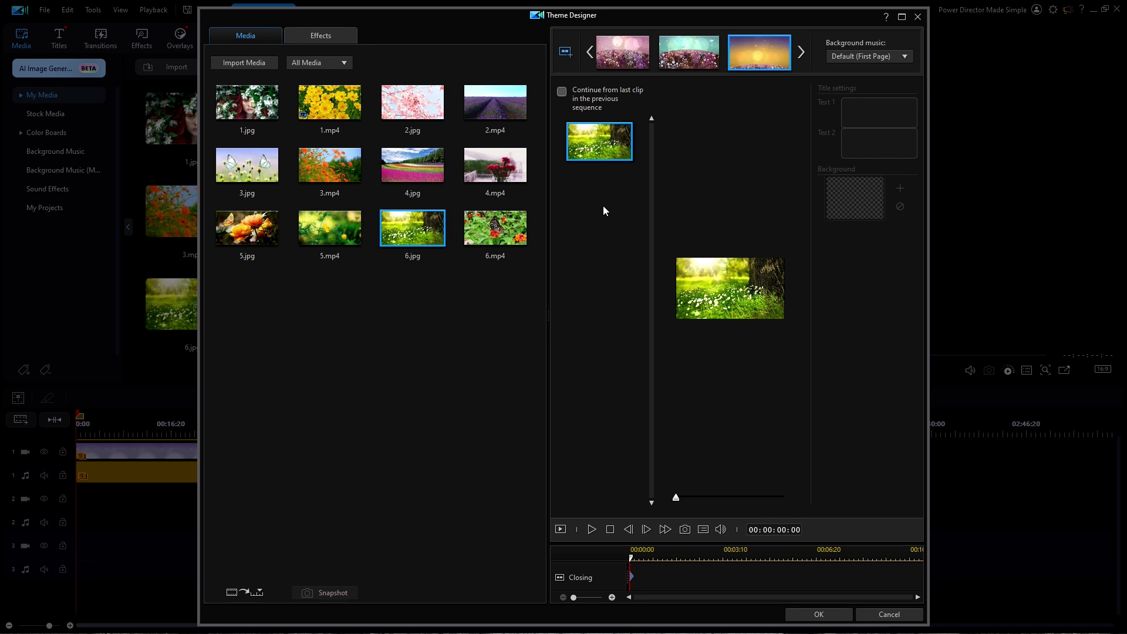
mouse_move(608, 153)
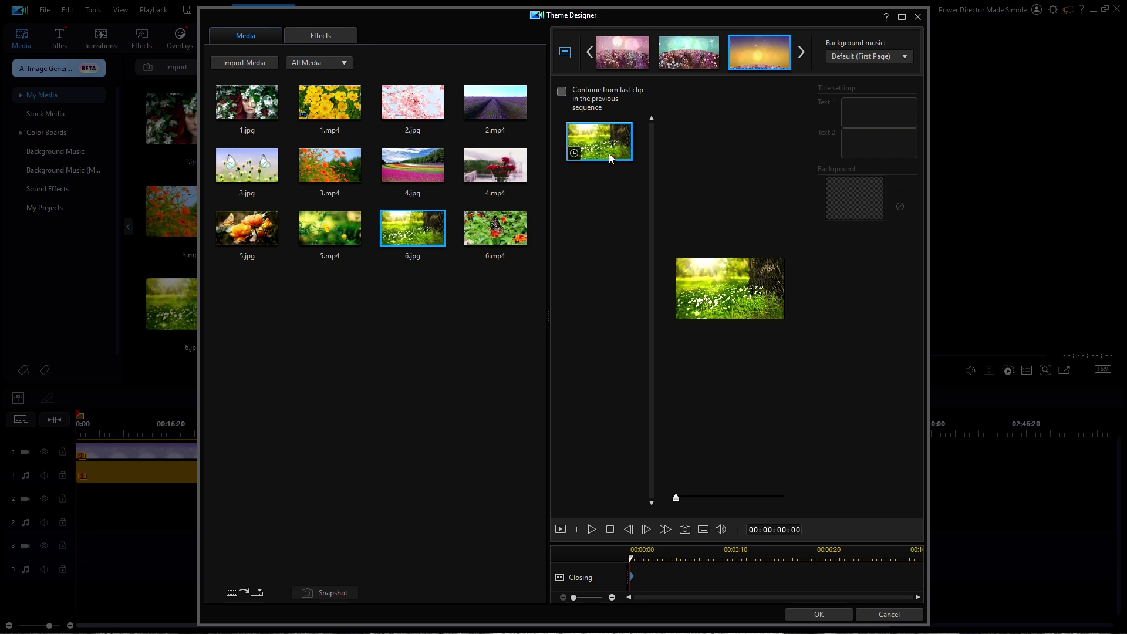
- Lengthen 6.jpg to 00:00:04:11 in Closing and 5.jpg to 00:00:04:20 in Middle 4
left_click(574, 153)
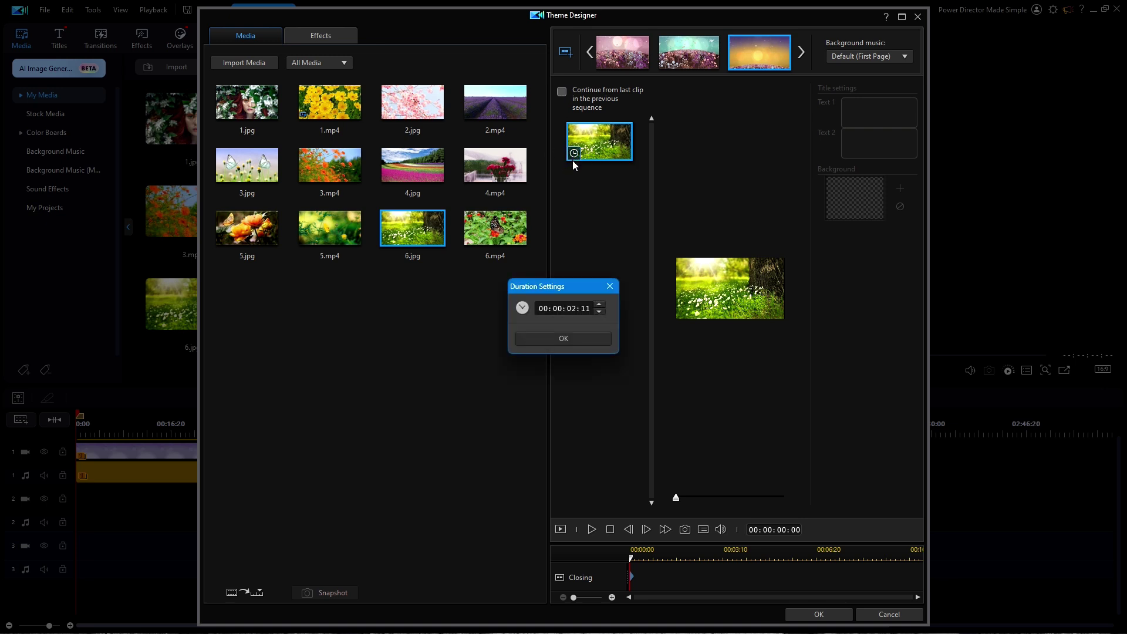
left_click(573, 309)
left_click(575, 338)
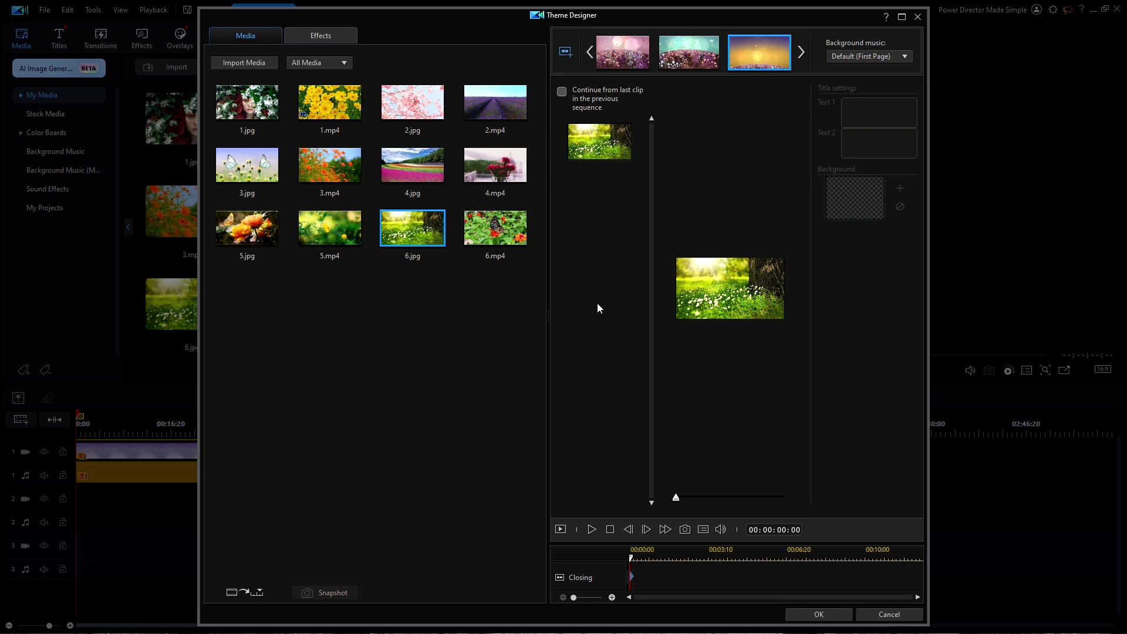
left_click(693, 57)
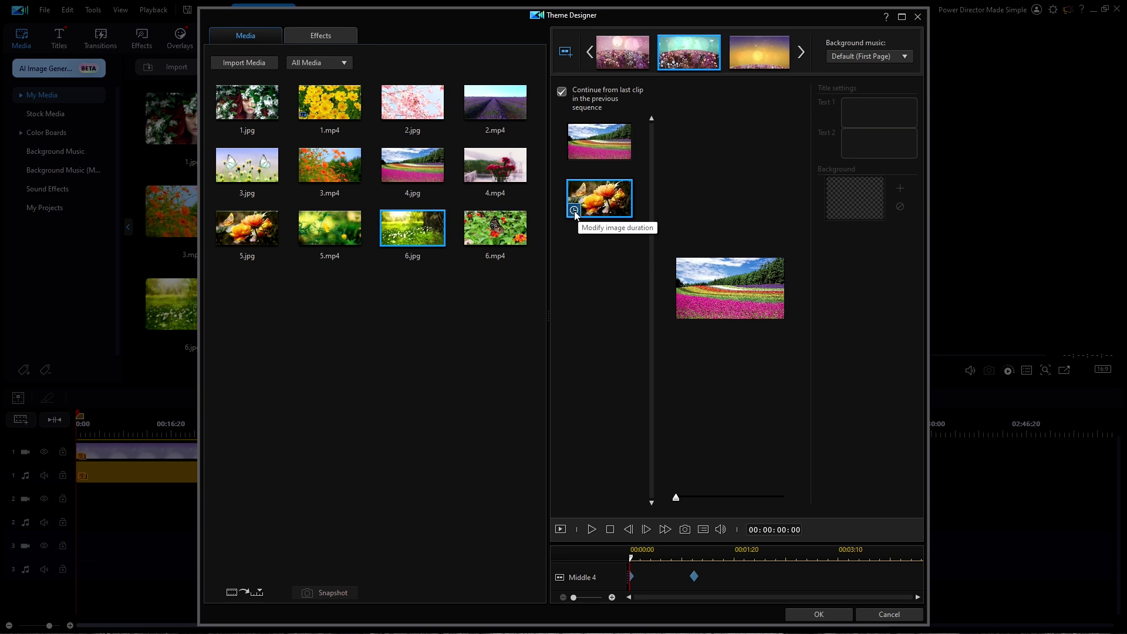
left_click(574, 211)
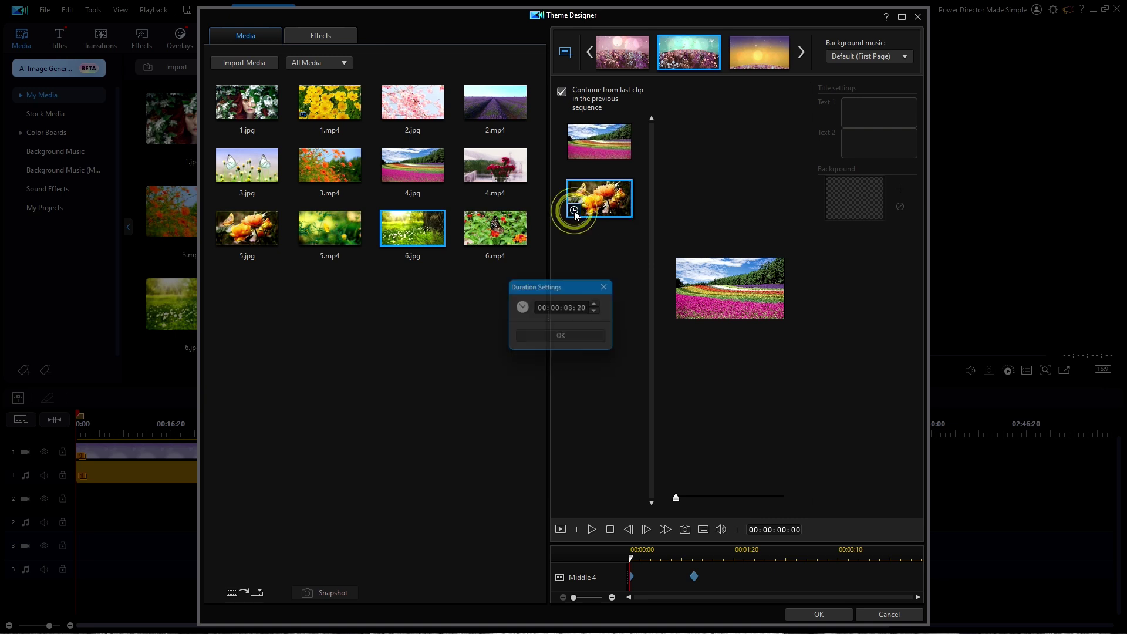
left_click(572, 310)
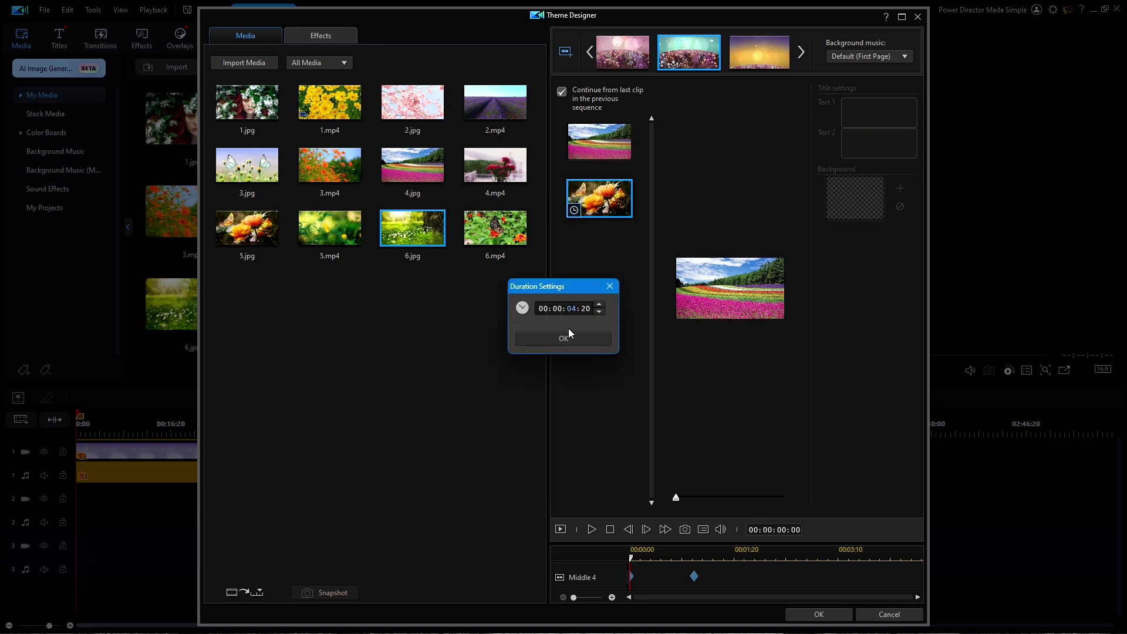
left_click(568, 338)
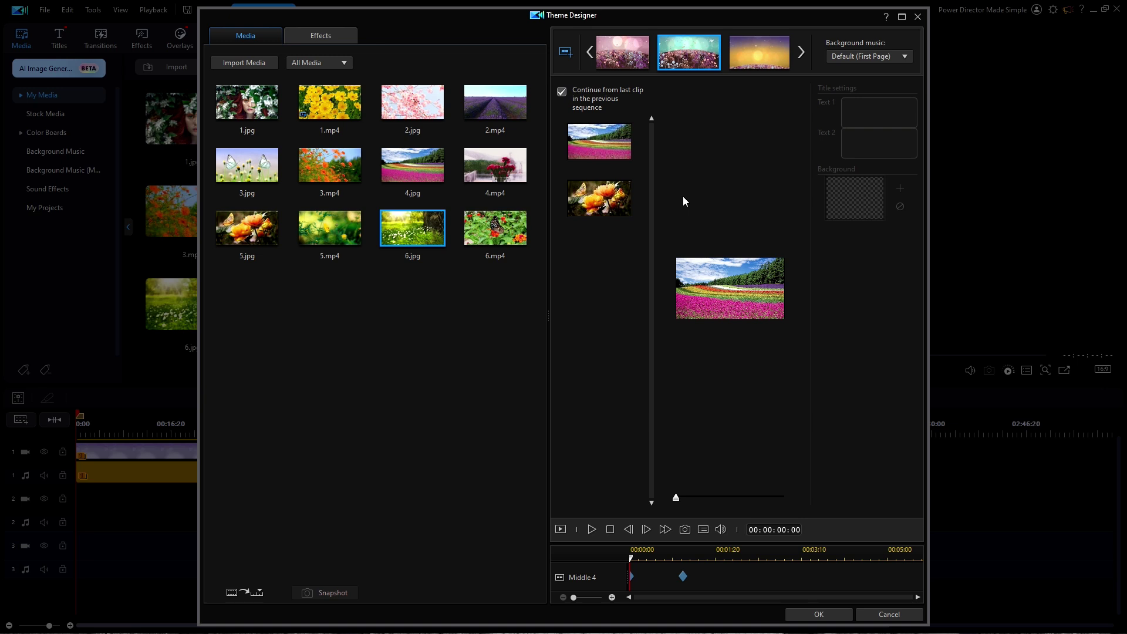
- Lengthen the durations of 4.jpg in Middle 3 and 3.jpg in Middle 2
left_click(624, 59)
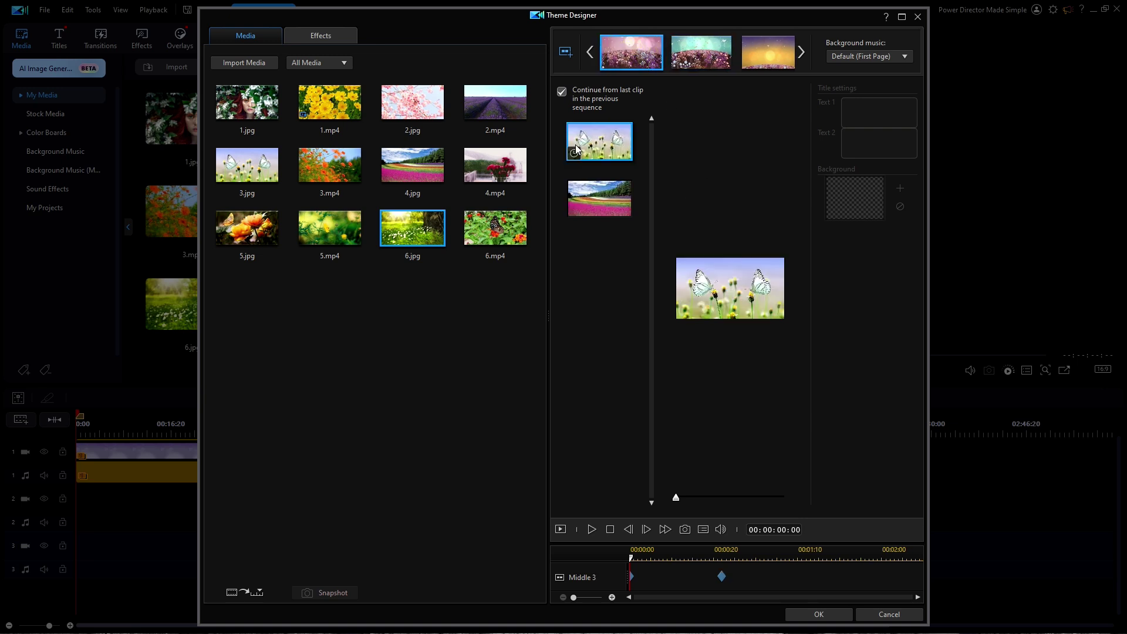
left_click(578, 213)
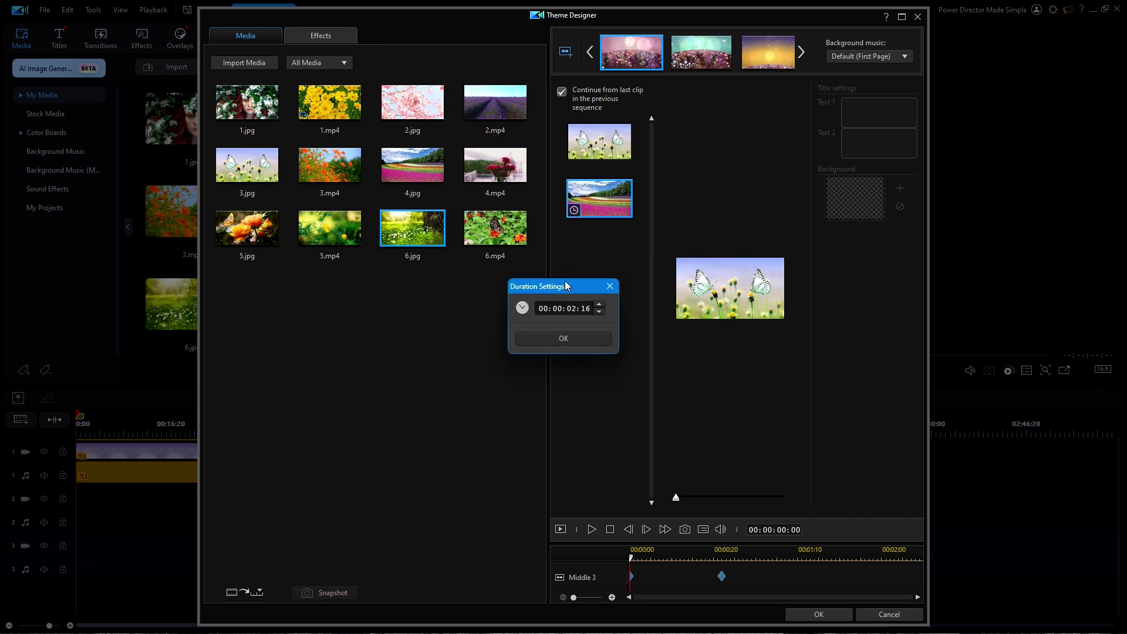
left_click(573, 339)
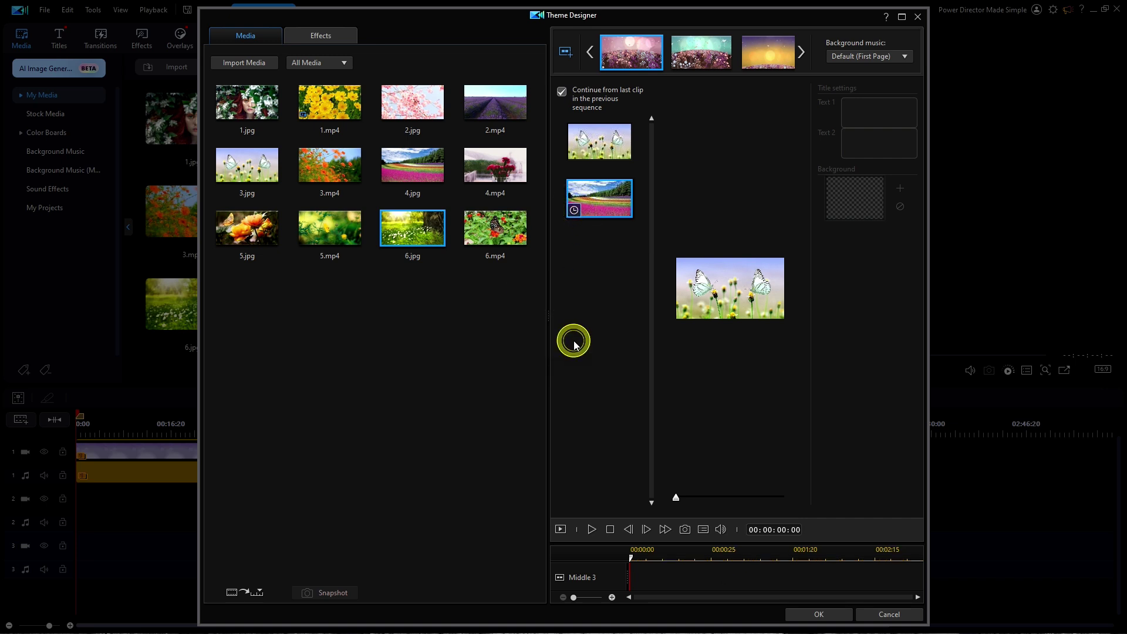
left_click(590, 51)
left_click(574, 210)
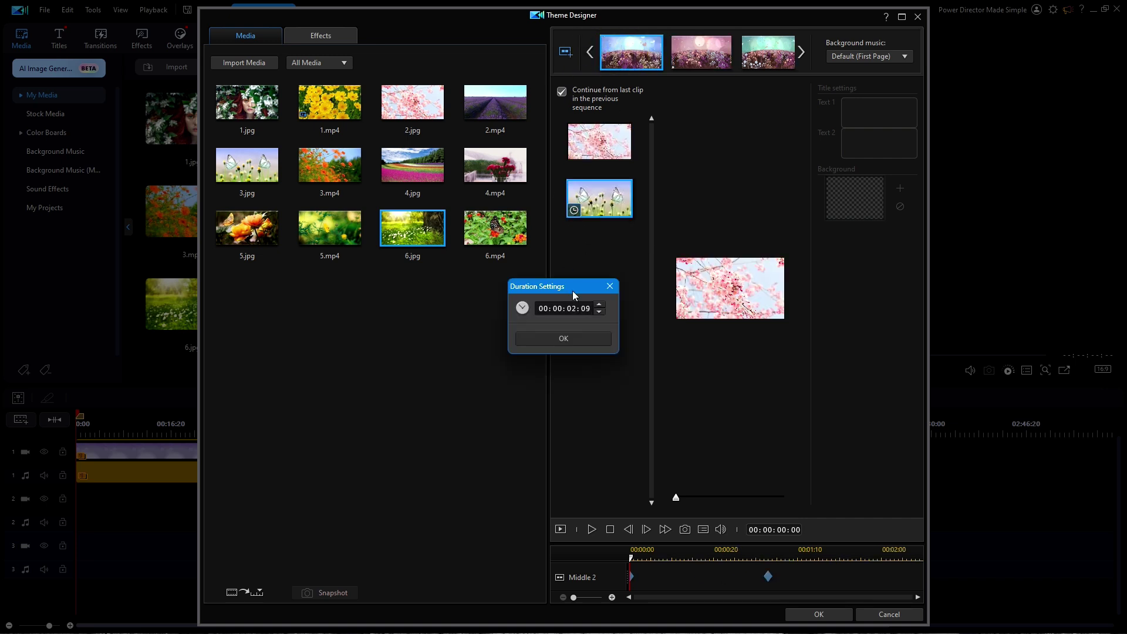
left_click(567, 339)
- Set 2.jpg to 00:00:04:12 in Middle 1 and confirm 1.jpg's 00:00:02:26 in Opening
left_click(589, 51)
left_click(574, 210)
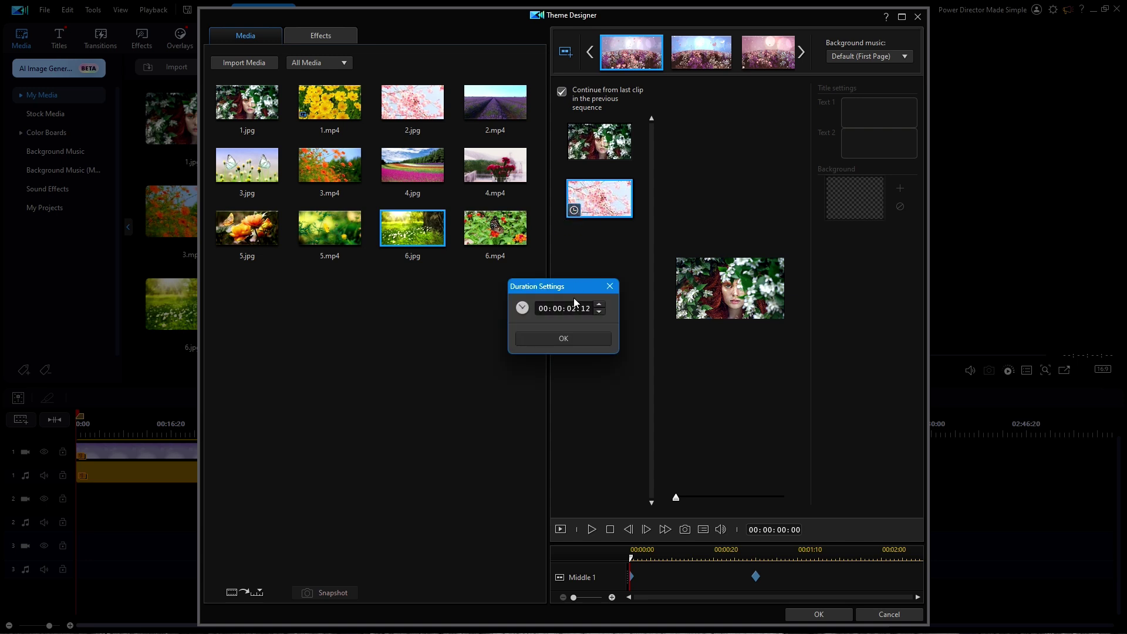
left_click(570, 339)
left_click(590, 52)
left_click(574, 121)
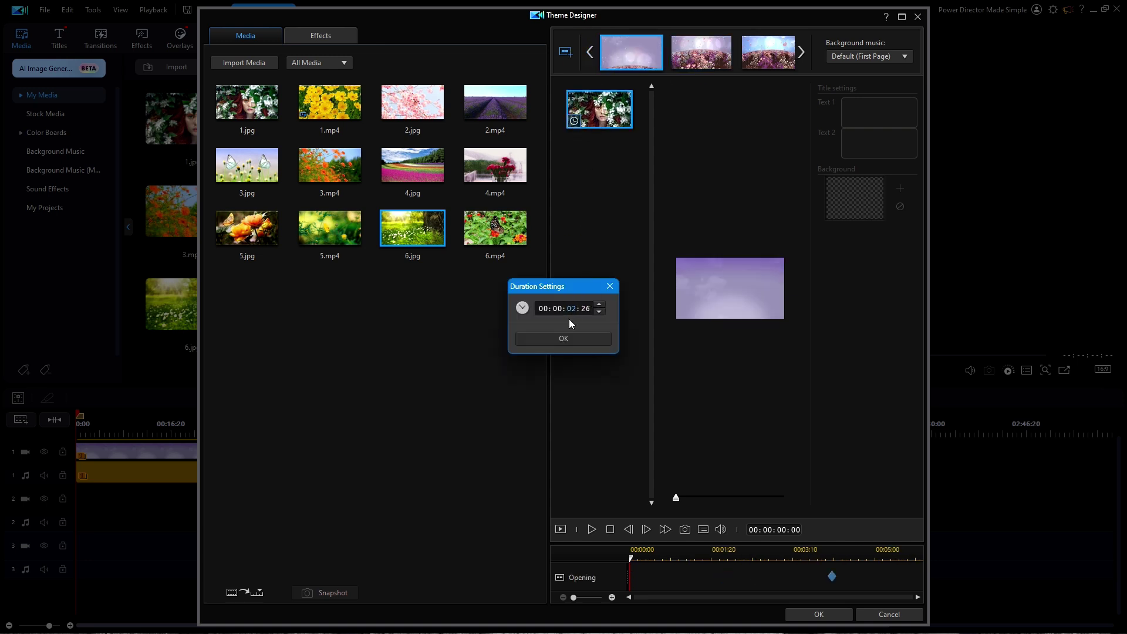
left_click(572, 343)
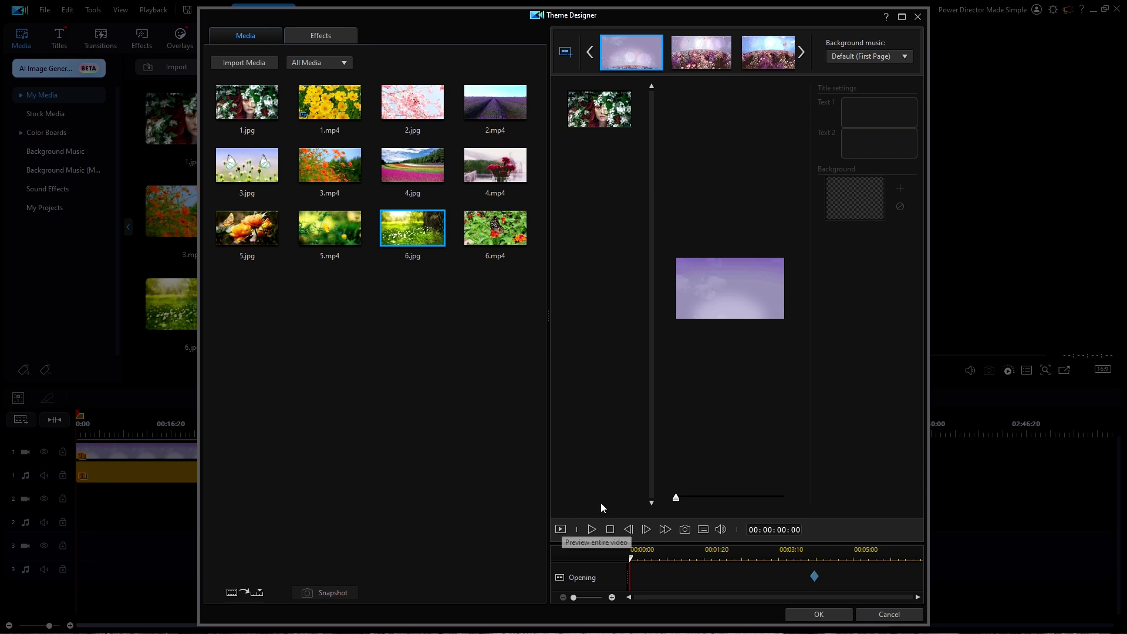
- Add the 00:00:39:06 photo slideshow and move it to 0:00 on track 1, ahead of the video slideshow
left_click(818, 615)
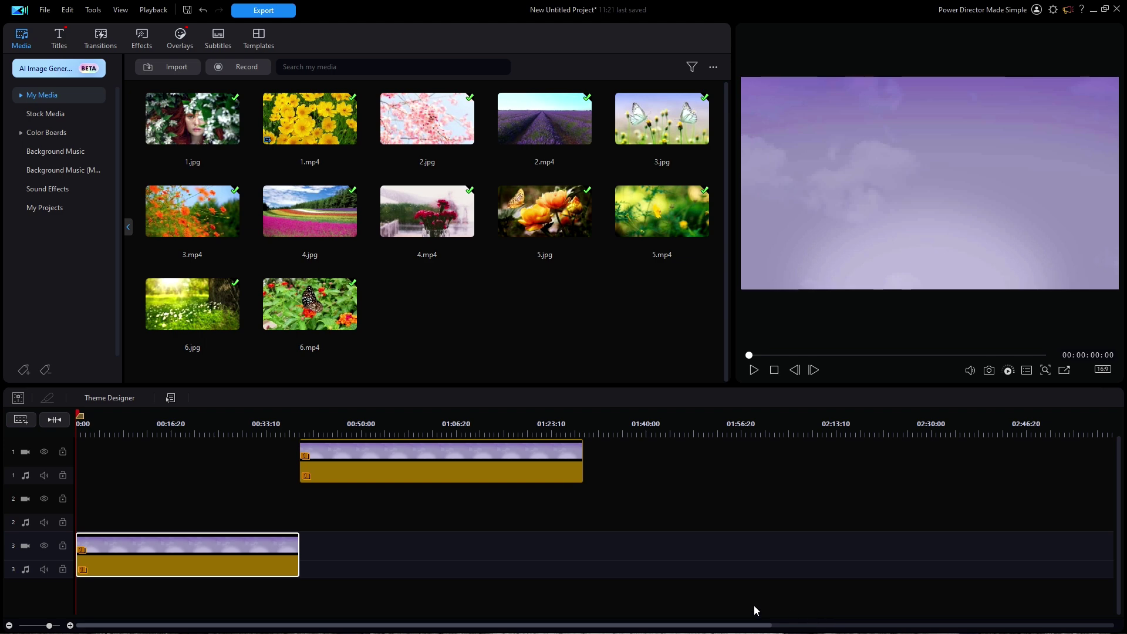
left_click_drag(197, 543, 436, 455)
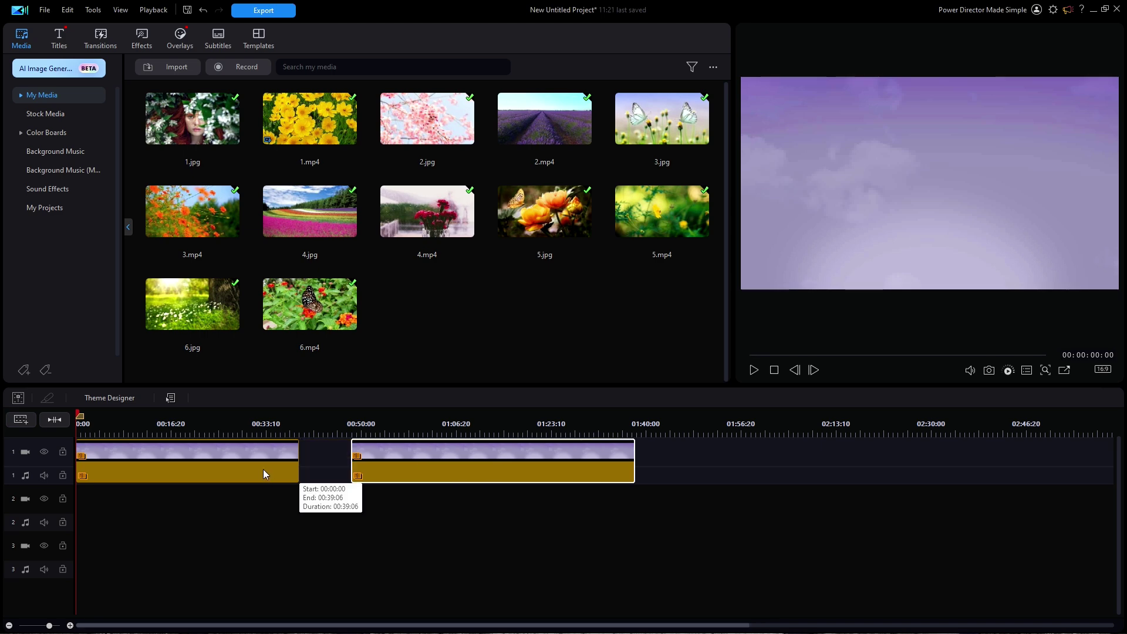
left_click(263, 470)
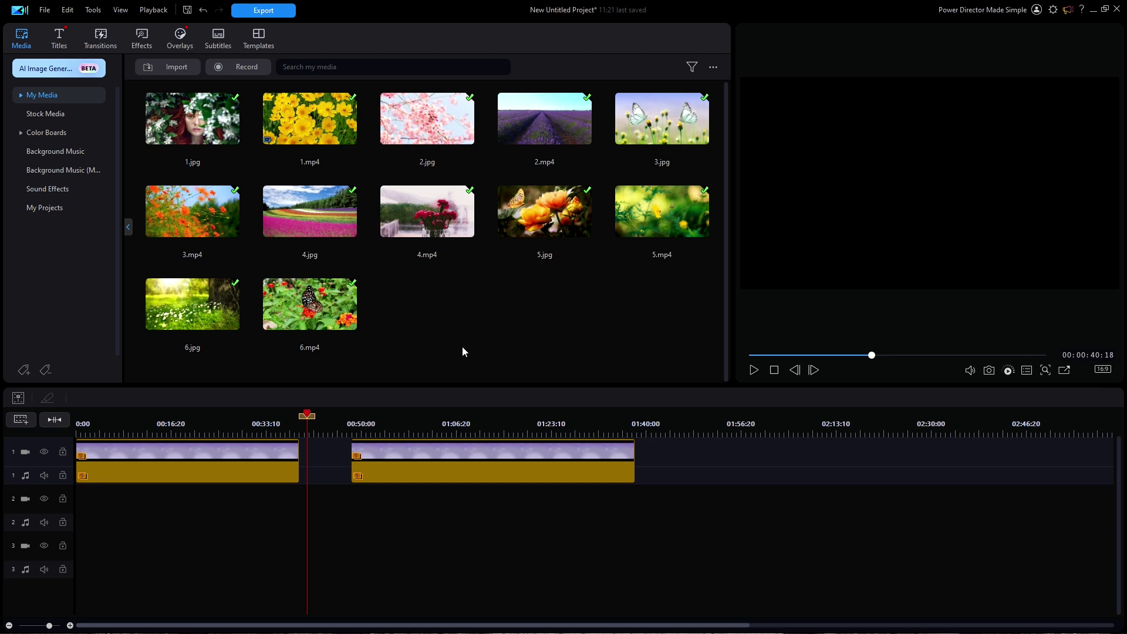
left_click(94, 11)
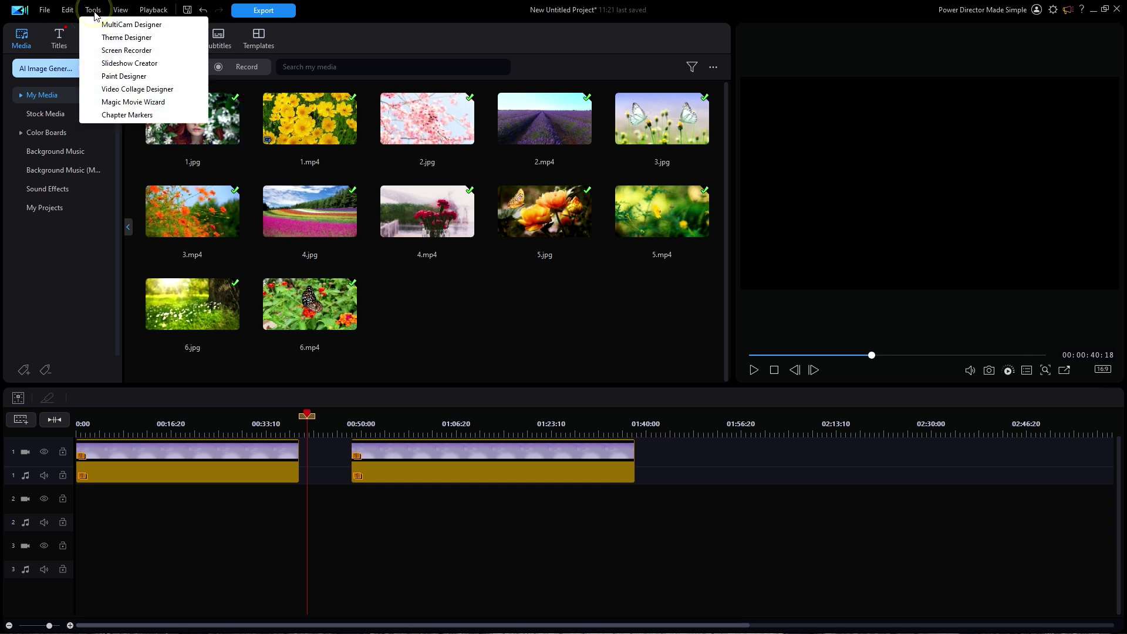
left_click(144, 39)
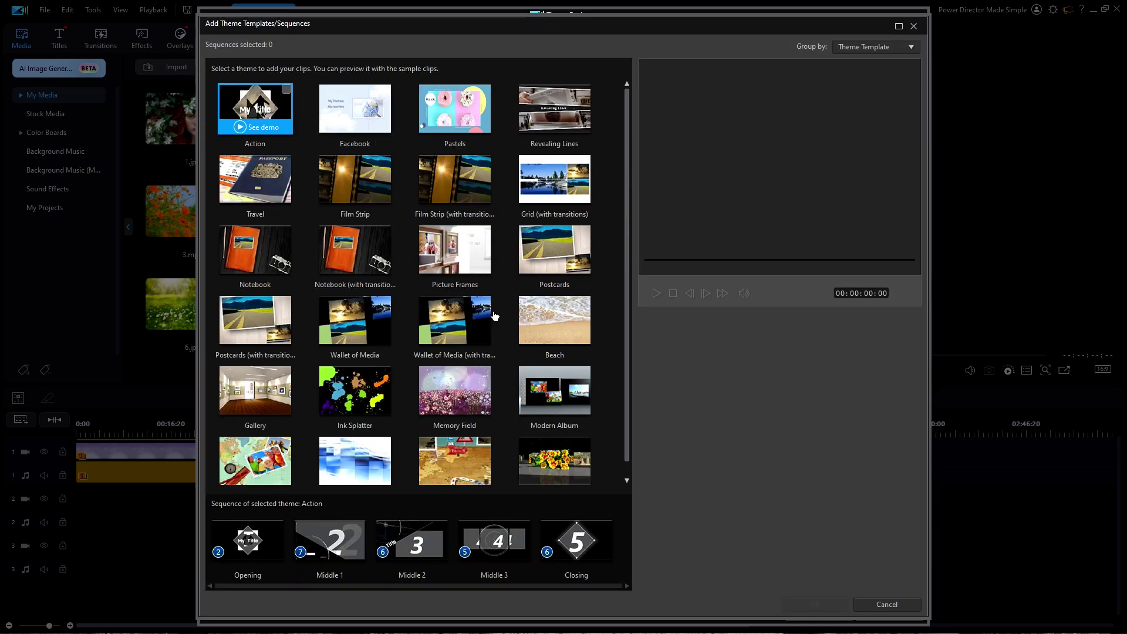
left_click(487, 372)
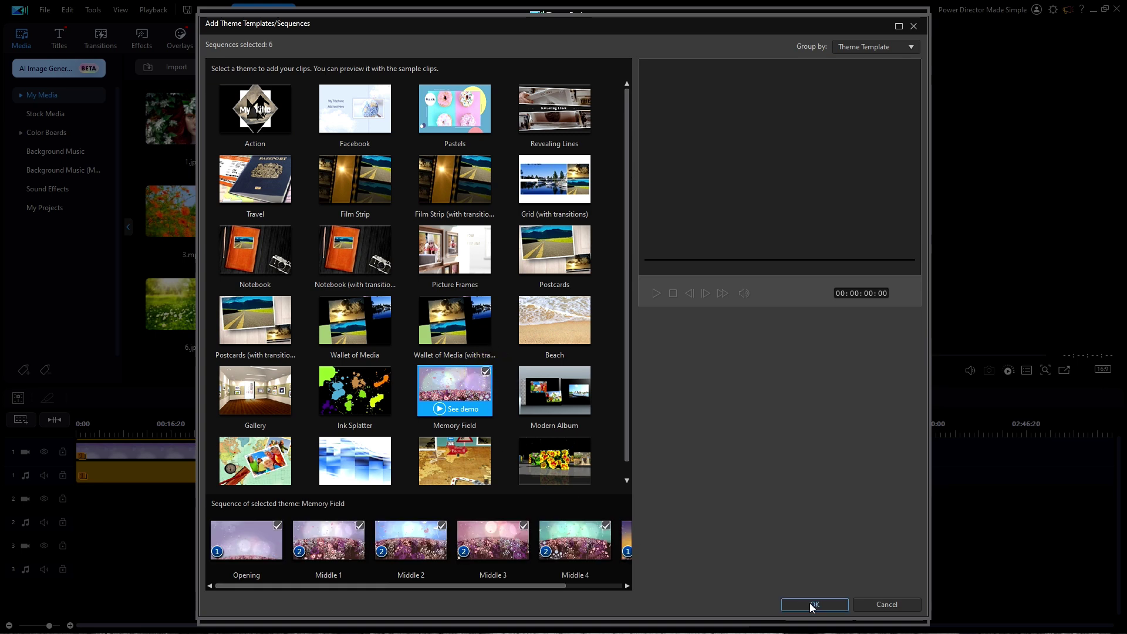
left_click(812, 604)
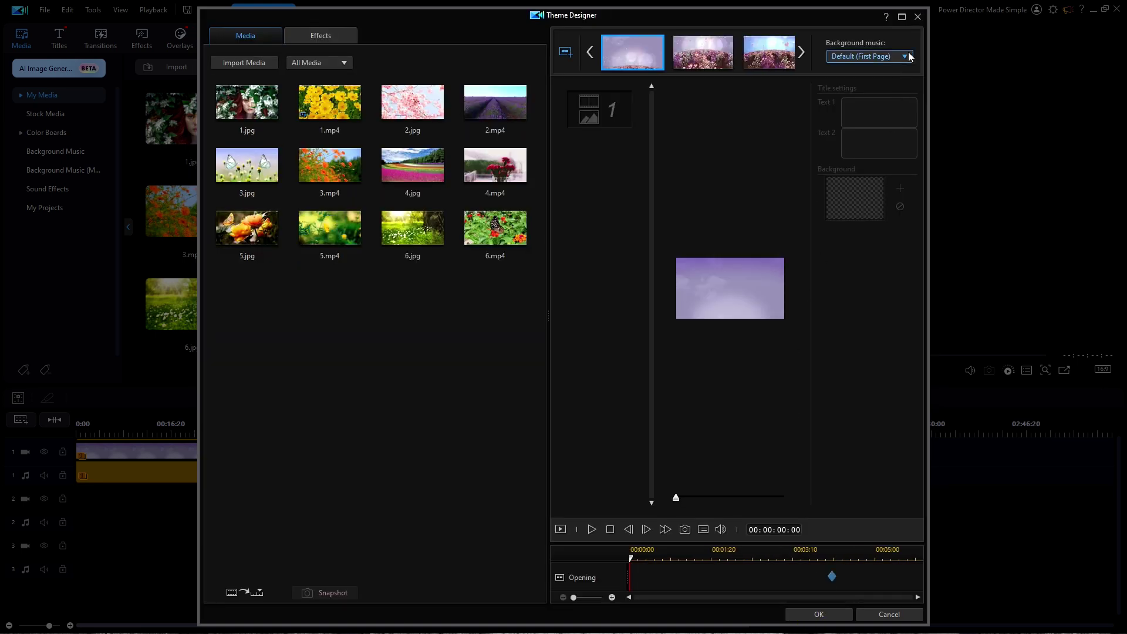
left_click(907, 56)
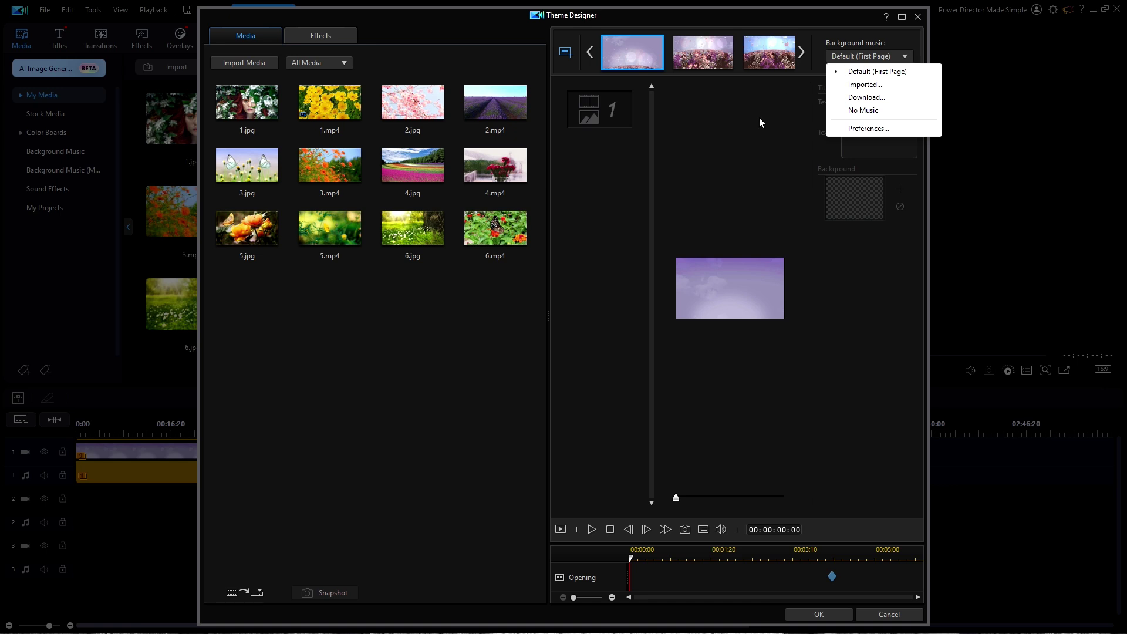
left_click(884, 616)
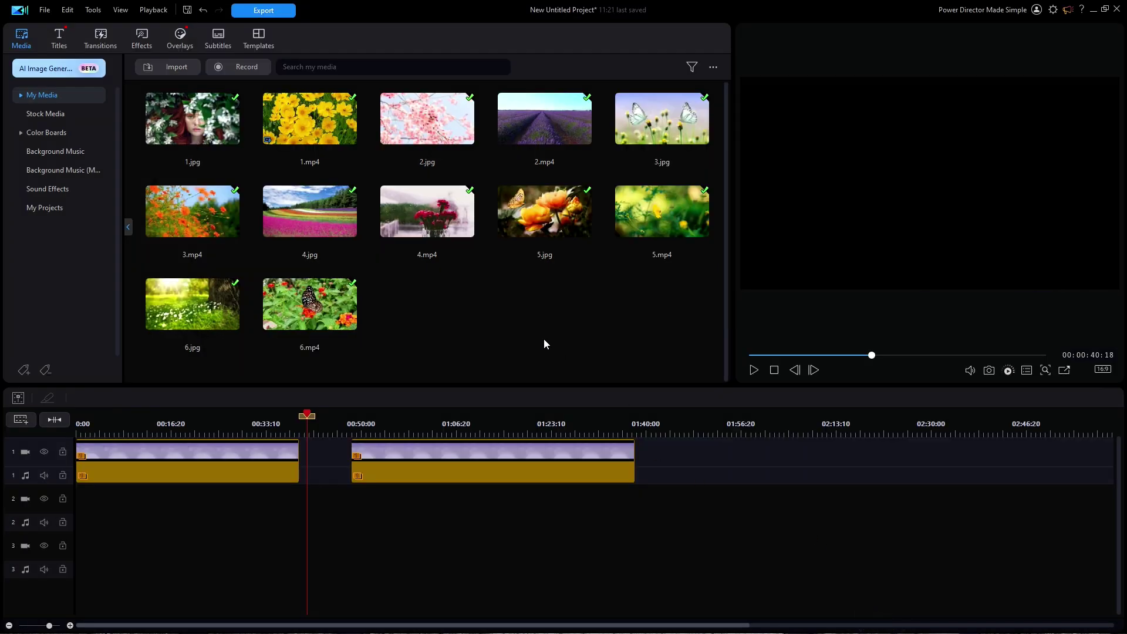